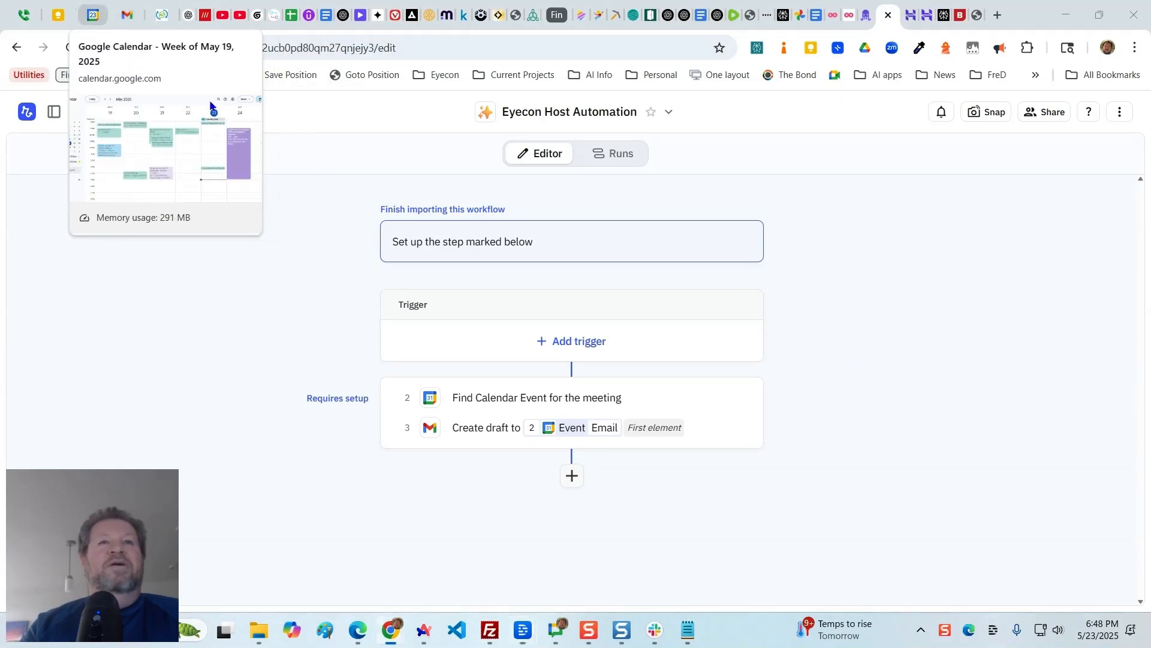
- Switch to Google Calendar and start a new event titled "Eyecon test" on the evening of Friday, May 23
left_click(99, 22)
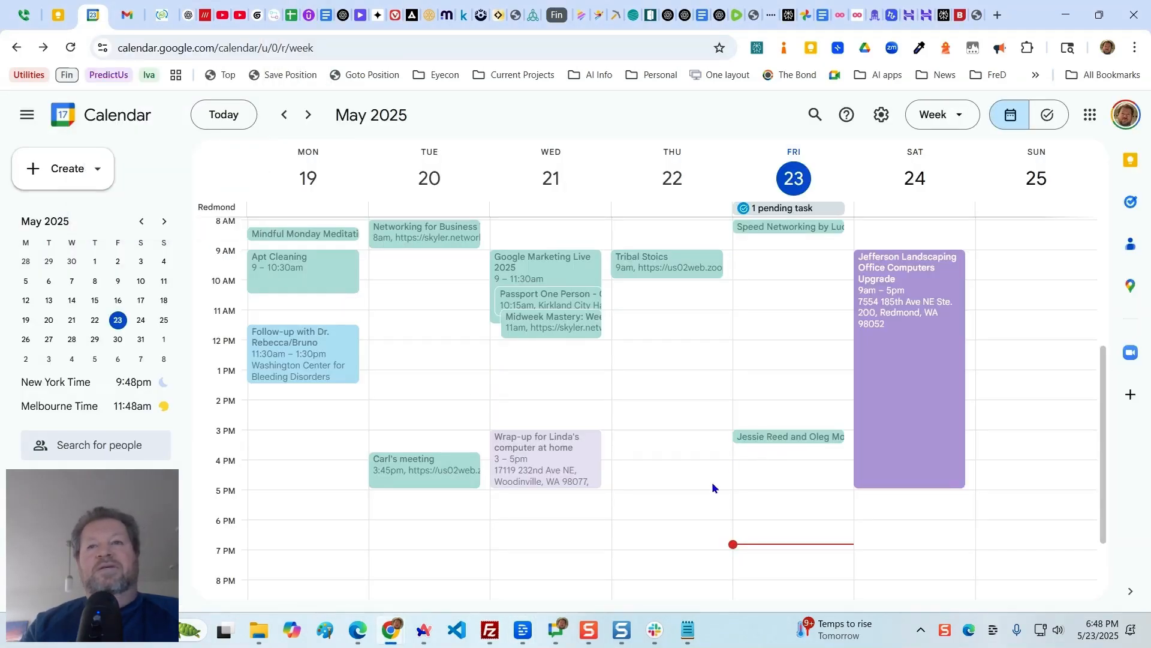
scroll(759, 490, "down", 2)
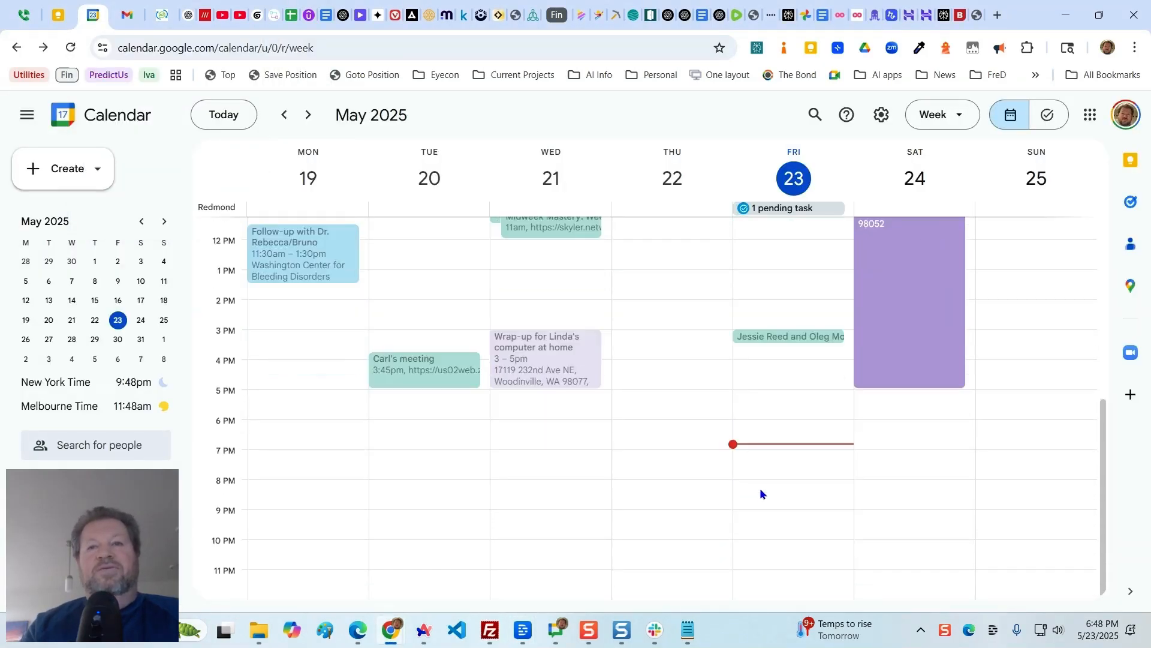
left_click(775, 447)
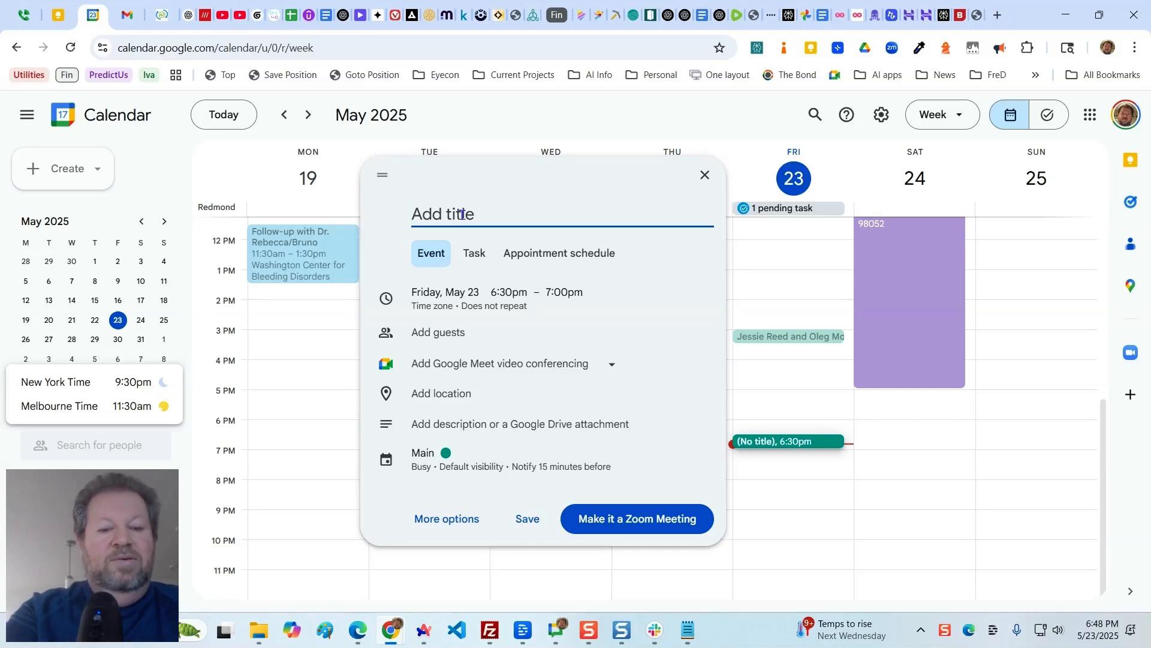
type("Eyecon test")
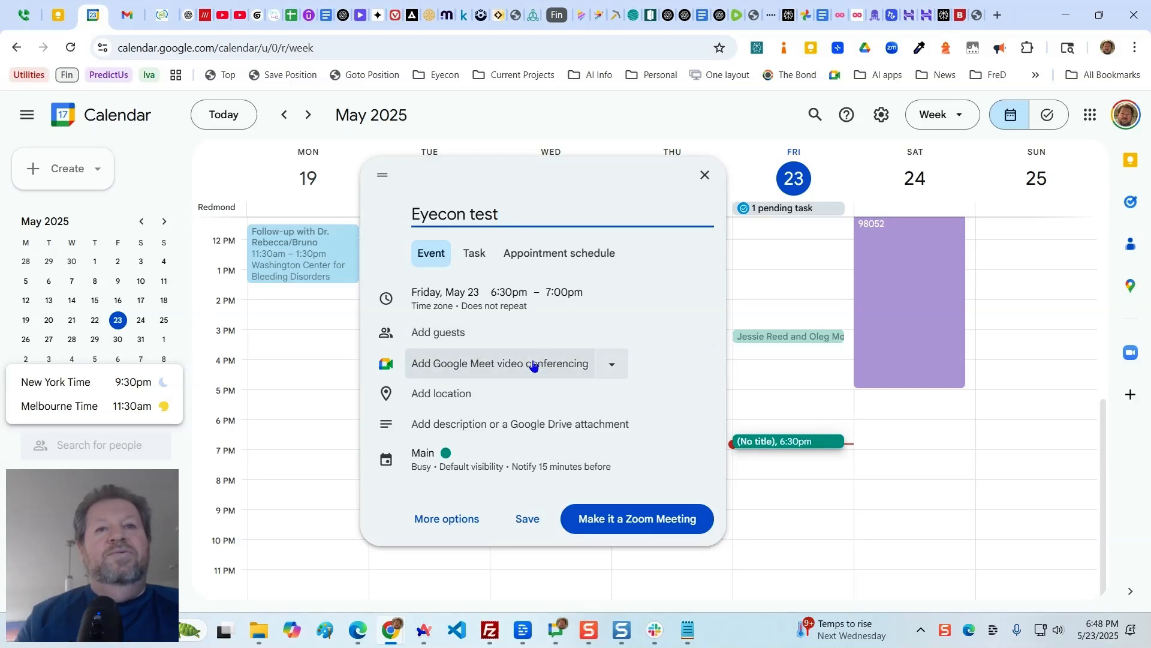
- Set the event to run from 6:45pm to 7:00pm, add the guest, and save it
left_click(512, 294)
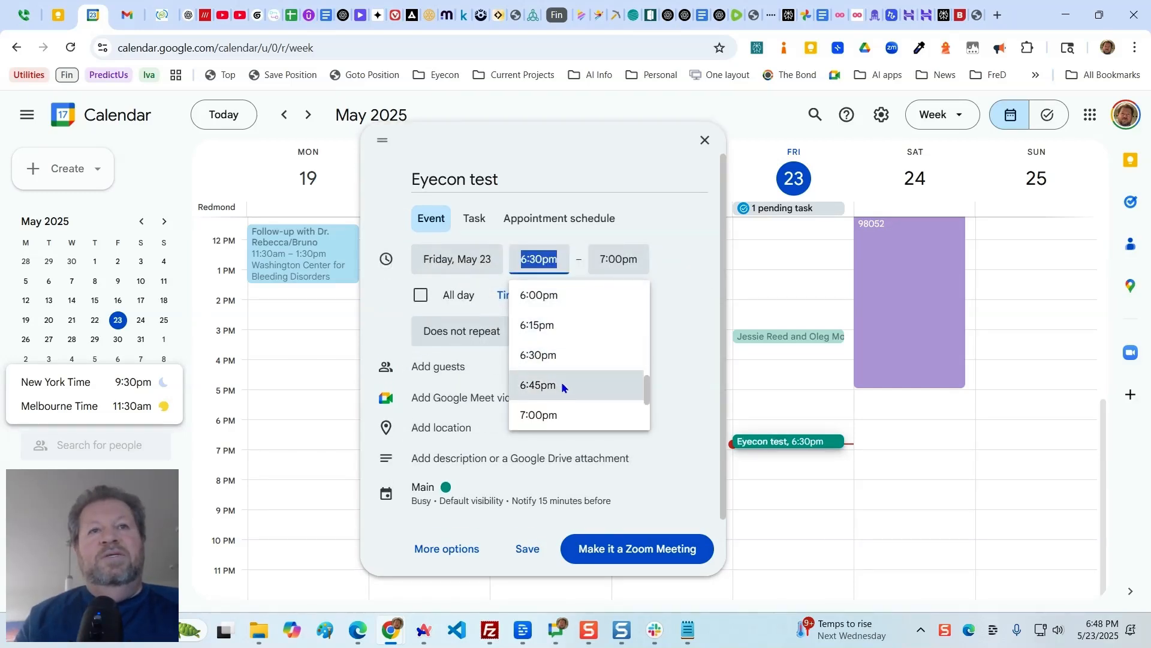
left_click(561, 386)
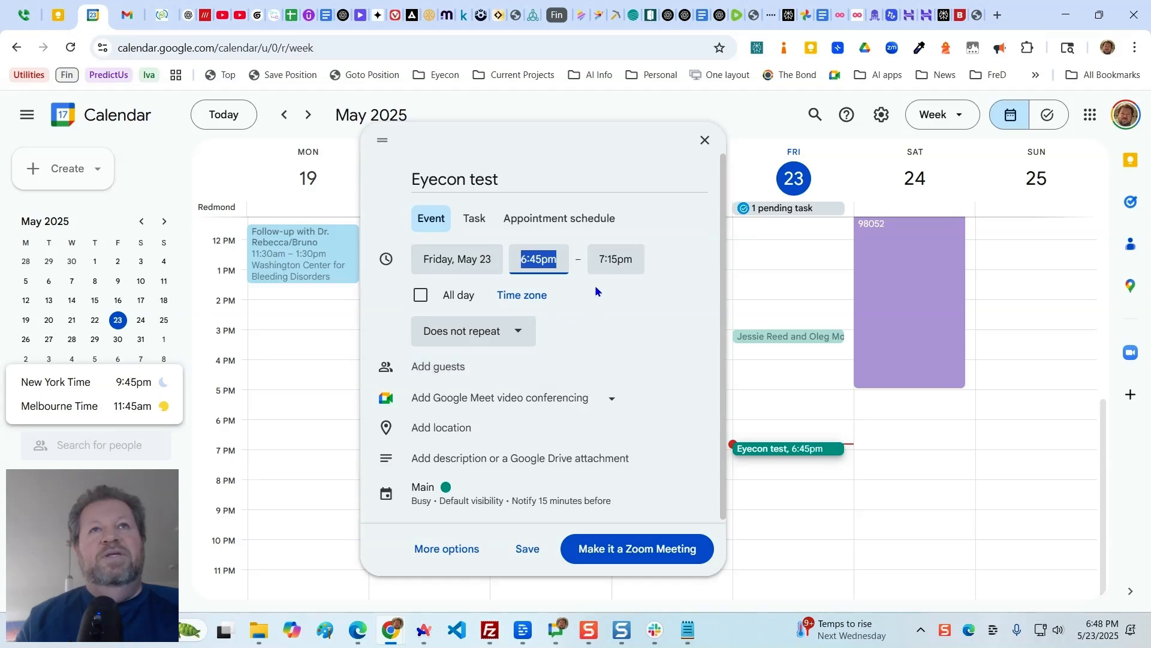
left_click(615, 260)
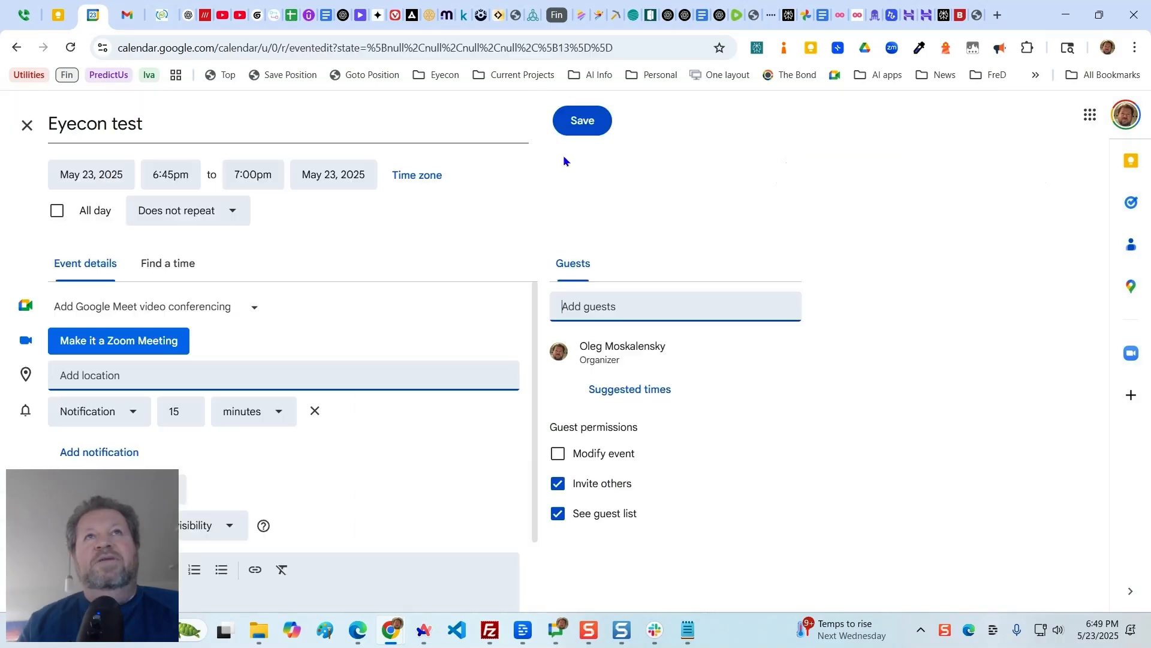
left_click(590, 122)
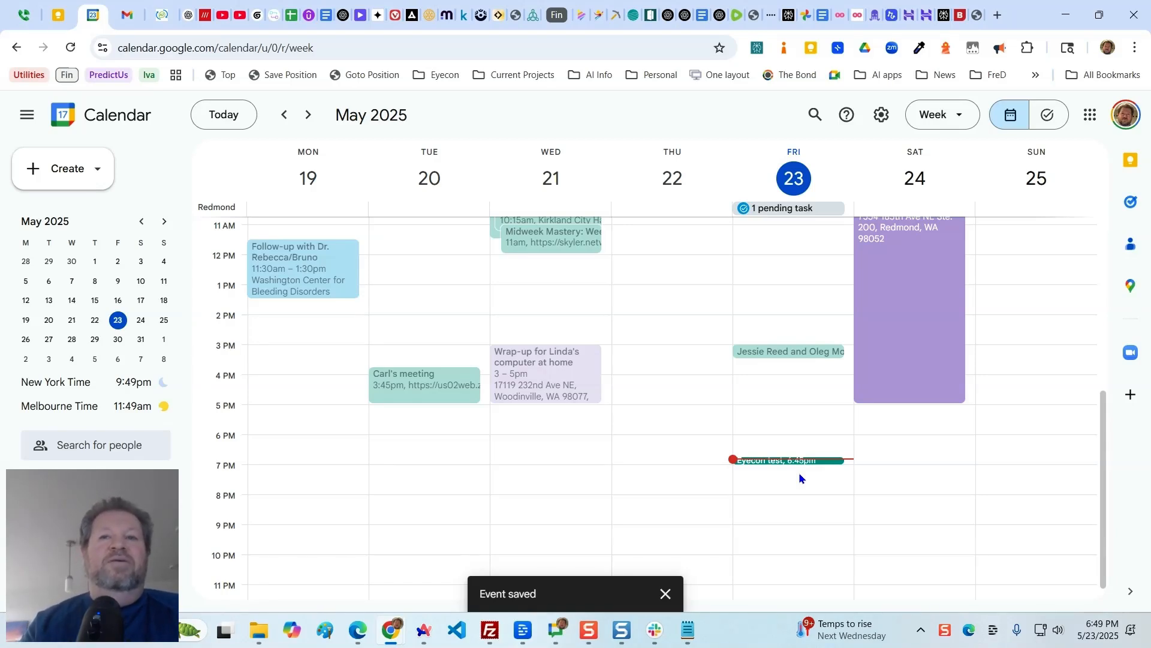
left_click(997, 15)
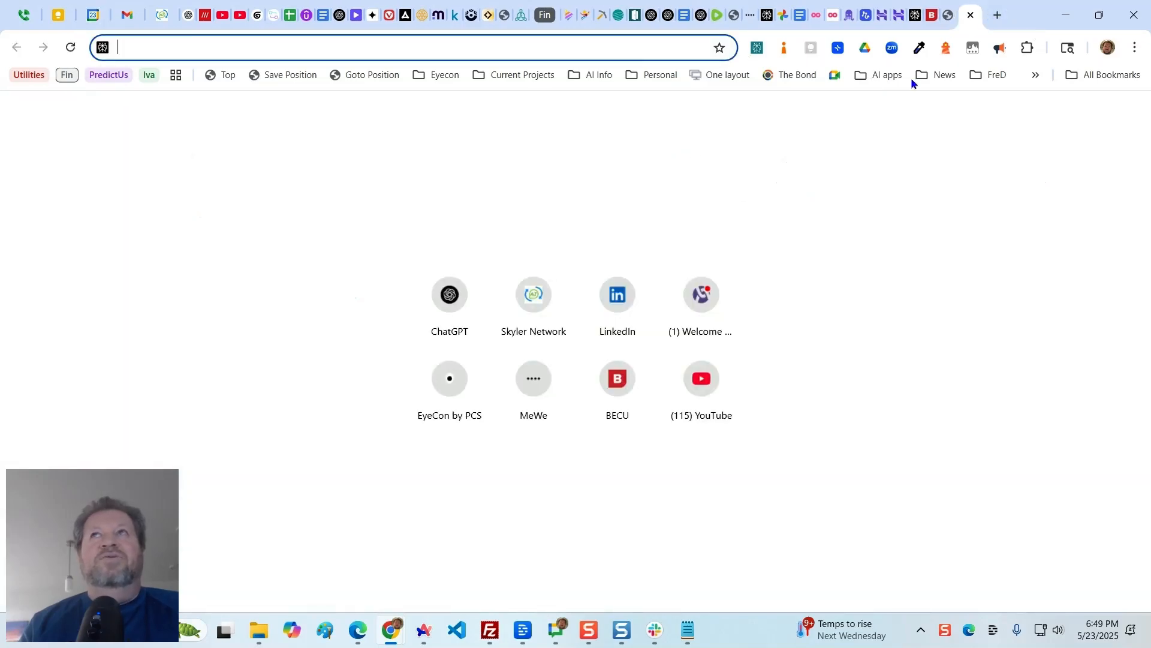
left_click(127, 20)
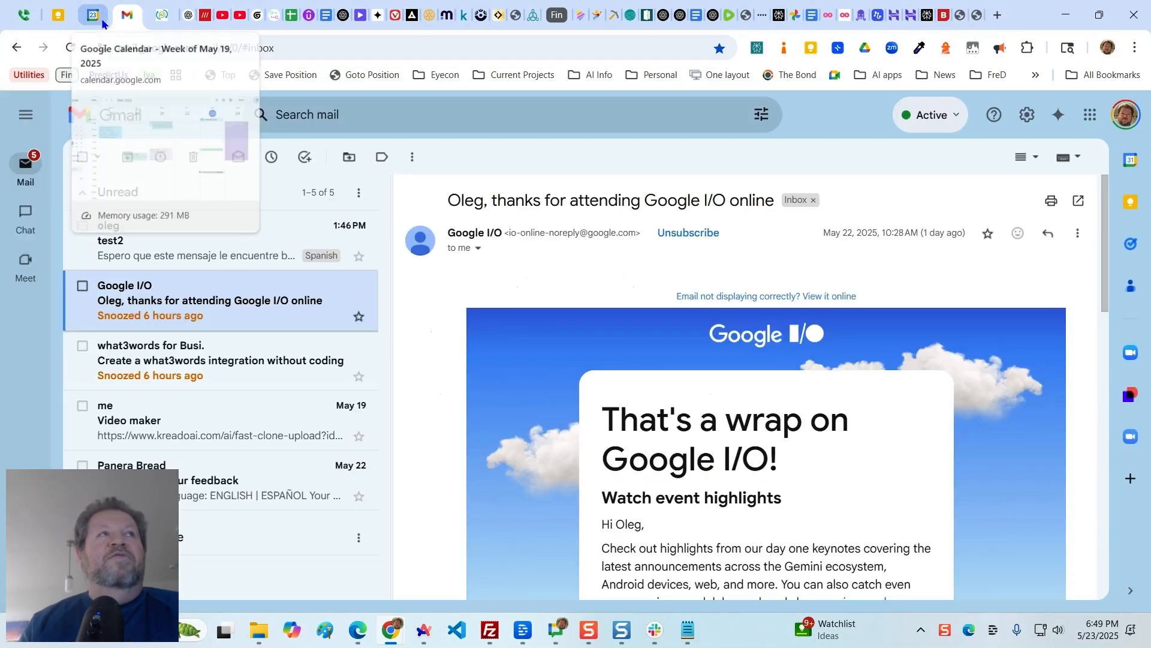
left_click(94, 17)
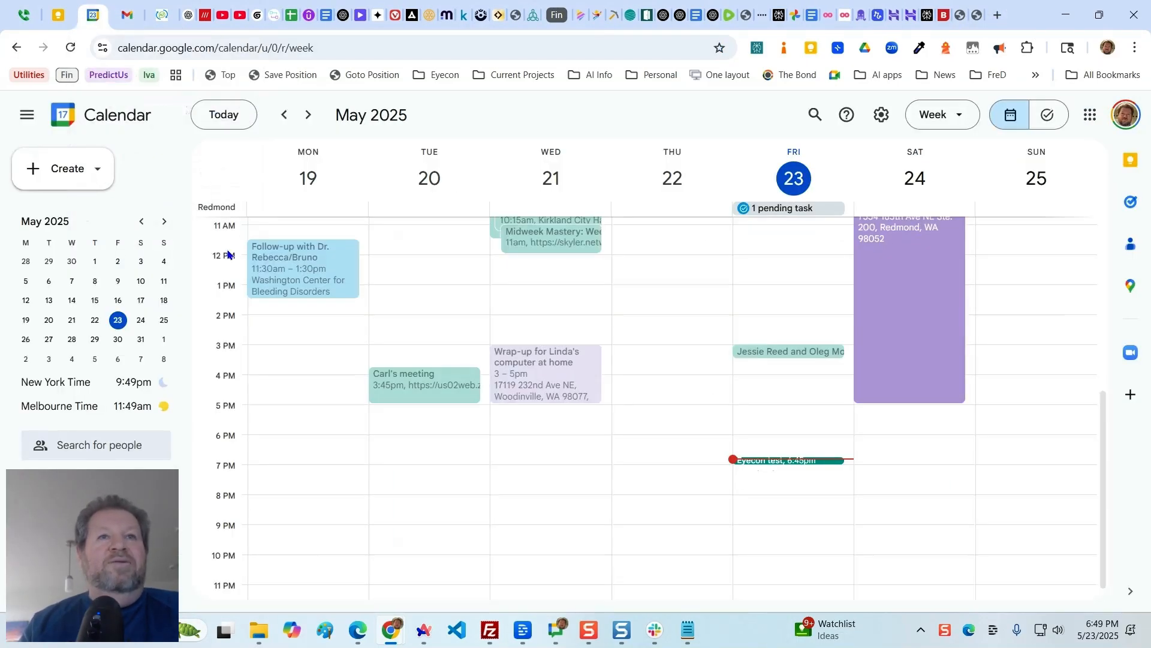
- Open the "Eyecon test" event for editing, copy the guest's e-mail address, and save the event
left_click(787, 460)
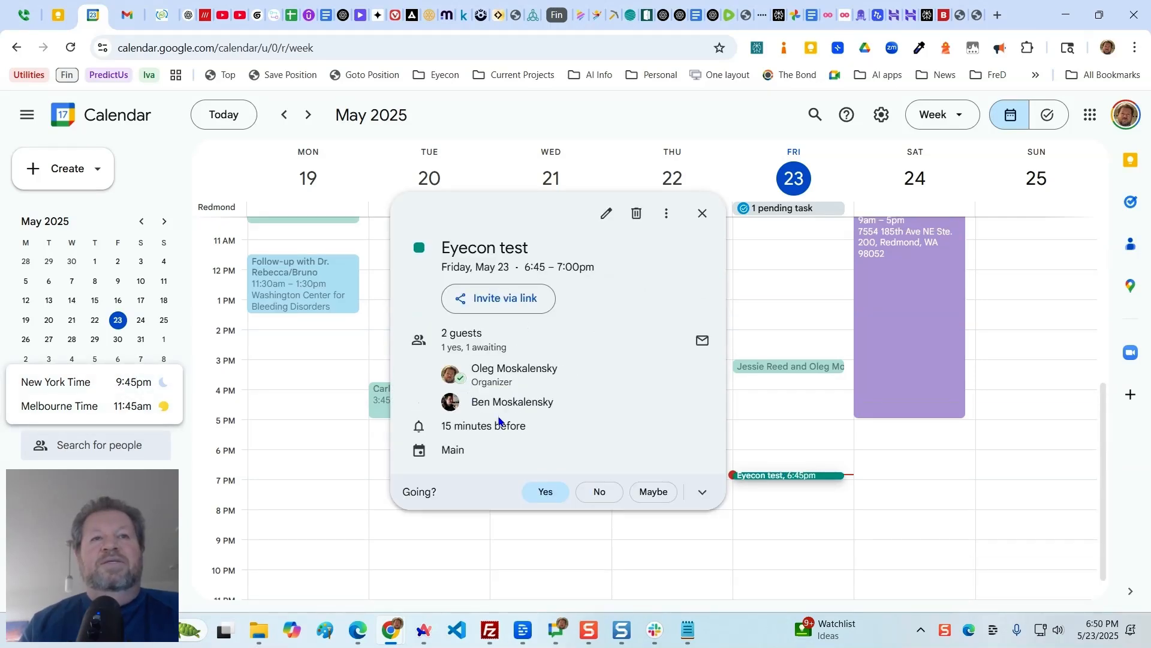
left_click(606, 212)
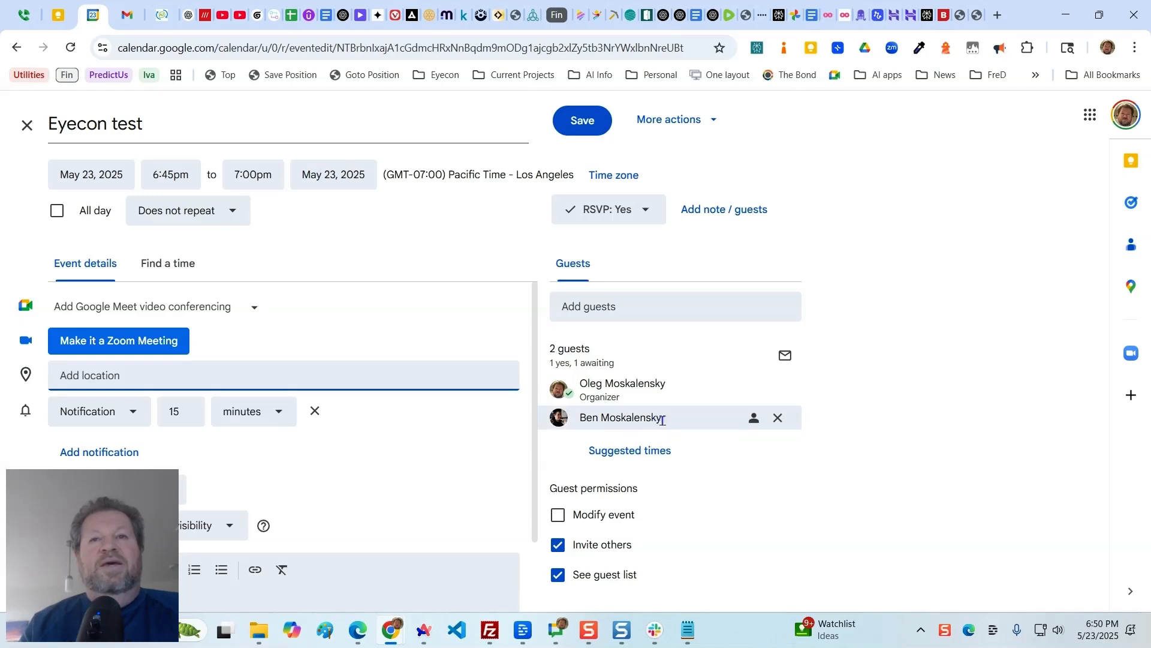
mouse_move(657, 417)
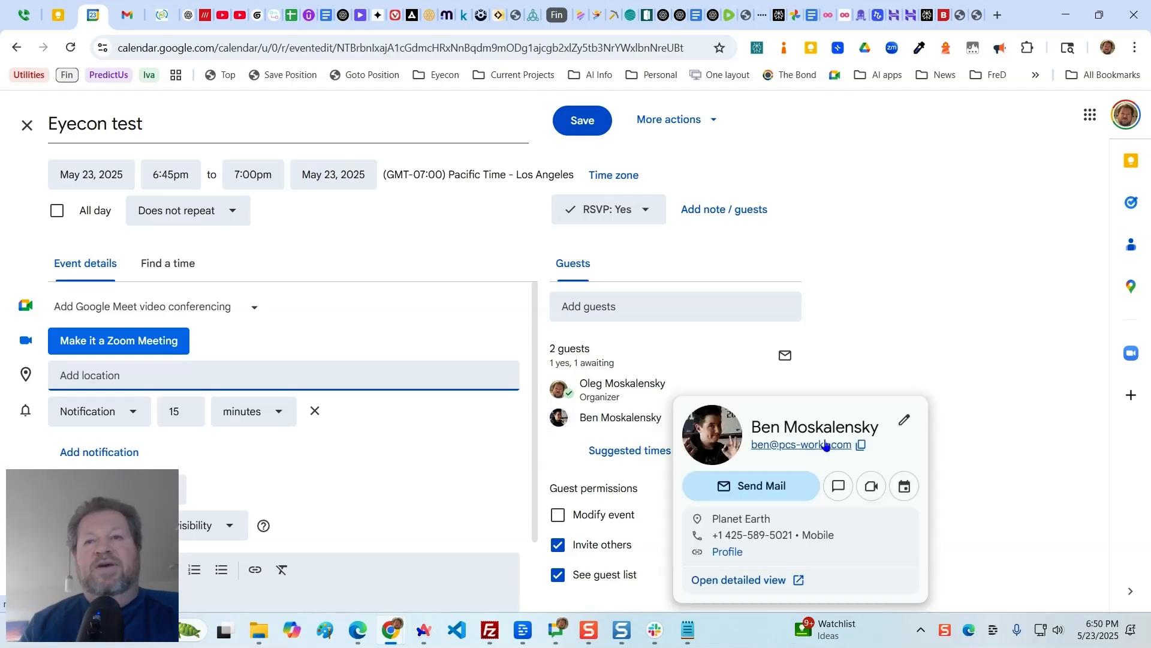
left_click(861, 445)
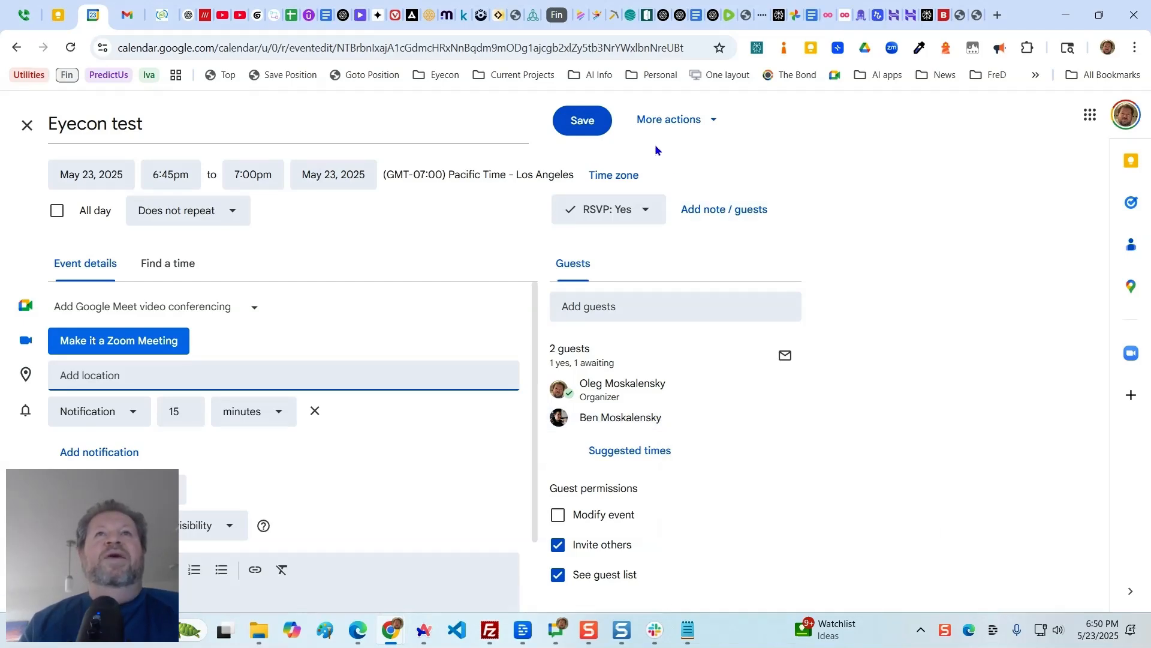
left_click(567, 122)
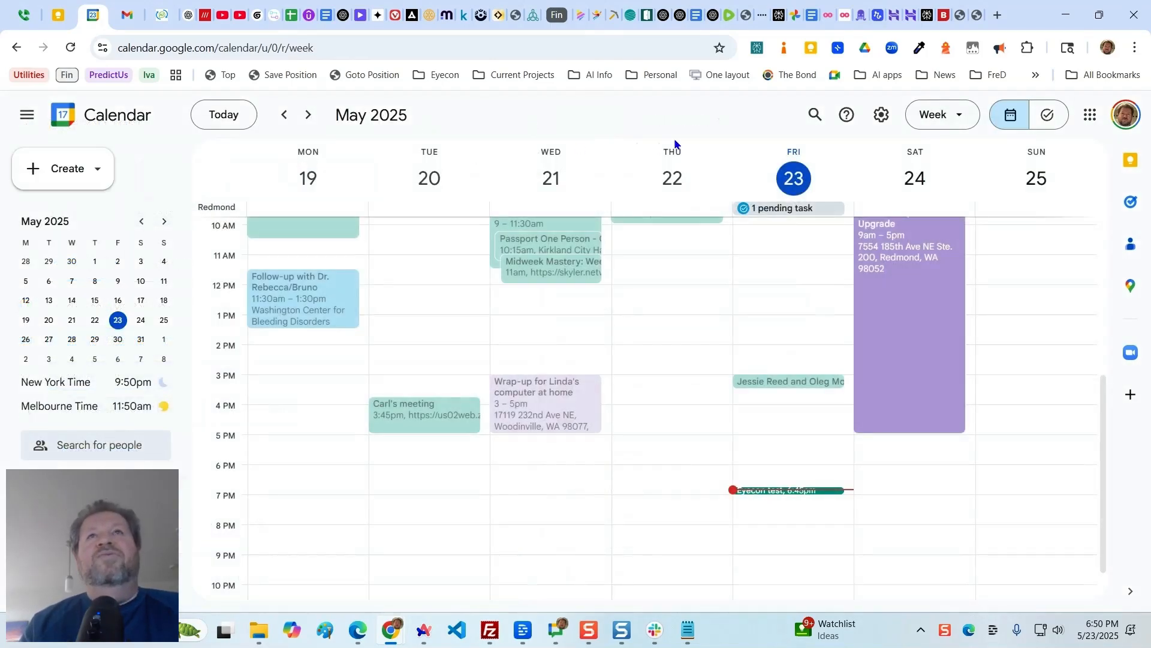
- Switch to Gmail, compose a message to the guest with the subject "Our meeting link", and discard the draft
left_click(134, 11)
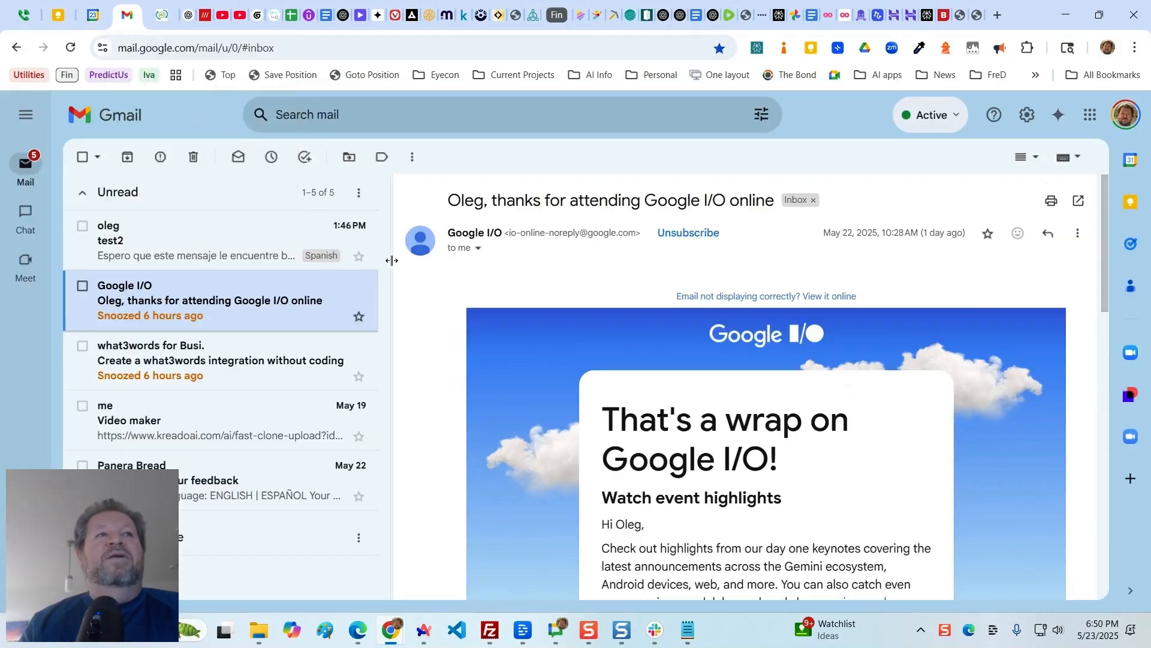
mouse_move(38, 173)
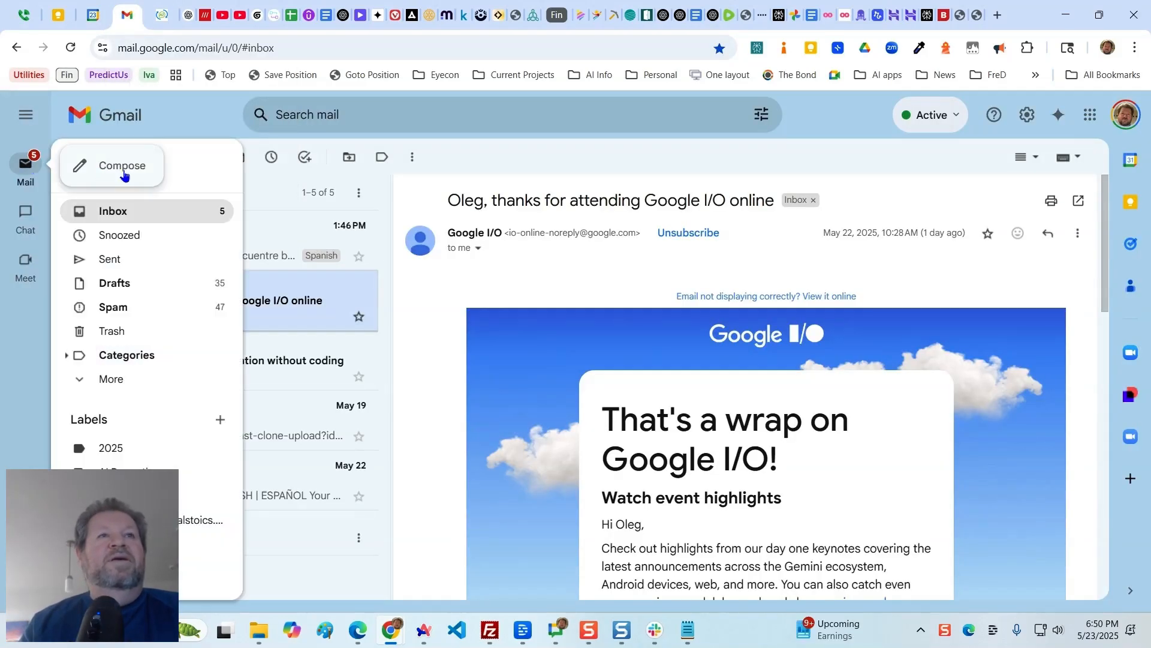
left_click(96, 166)
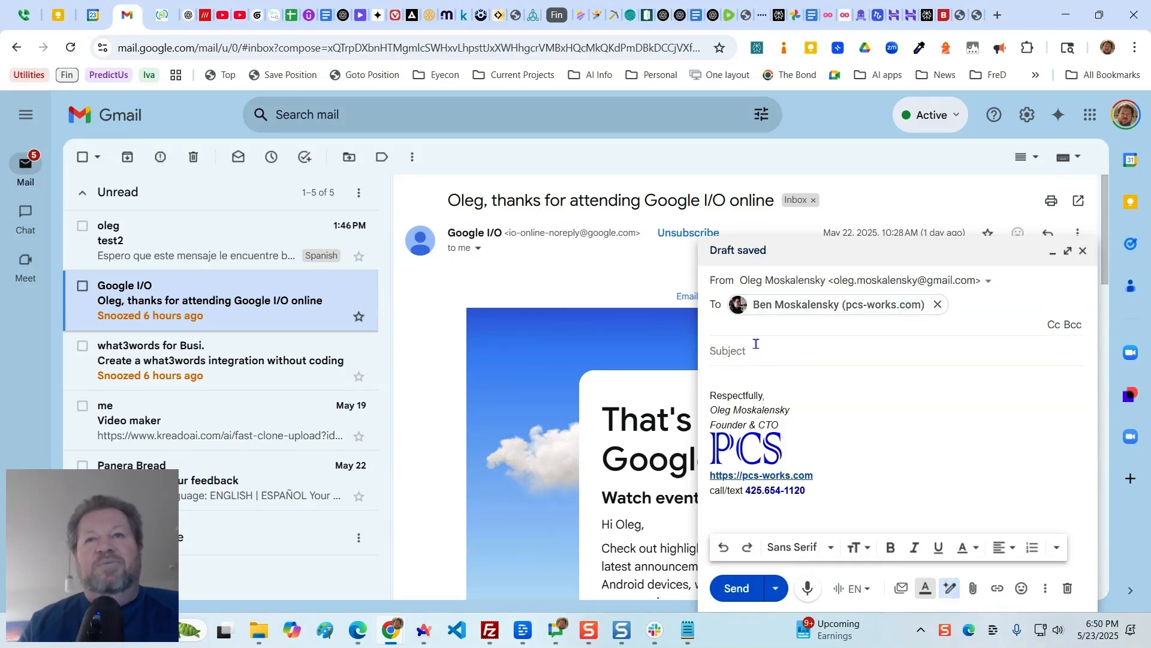
left_click(739, 354)
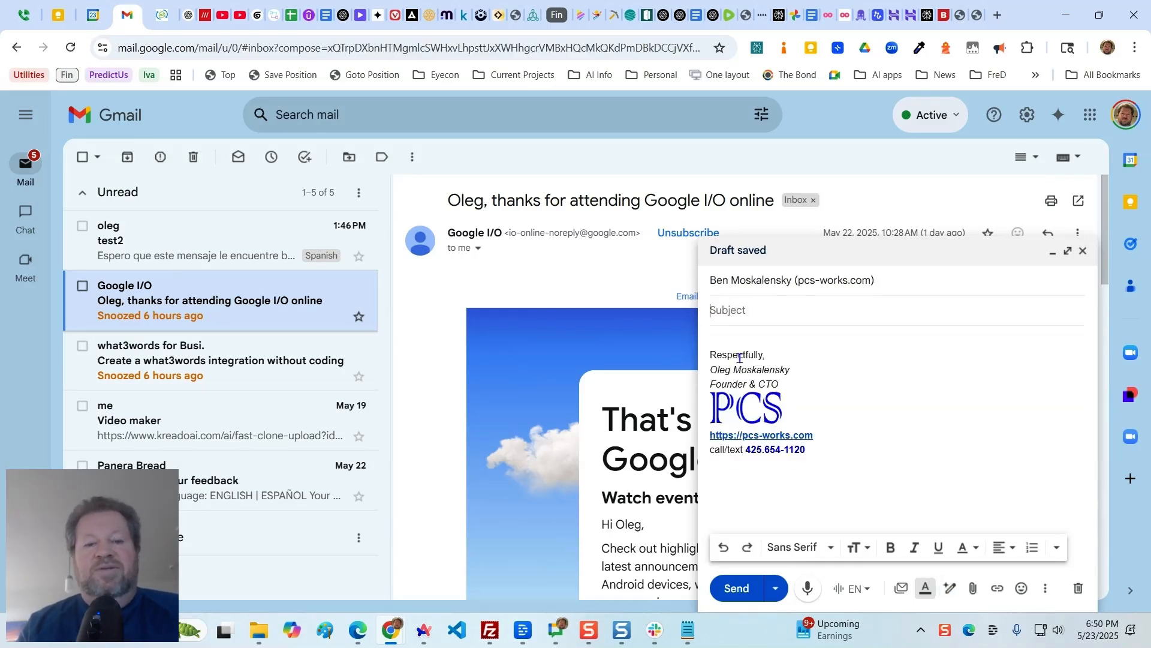
type("Ou")
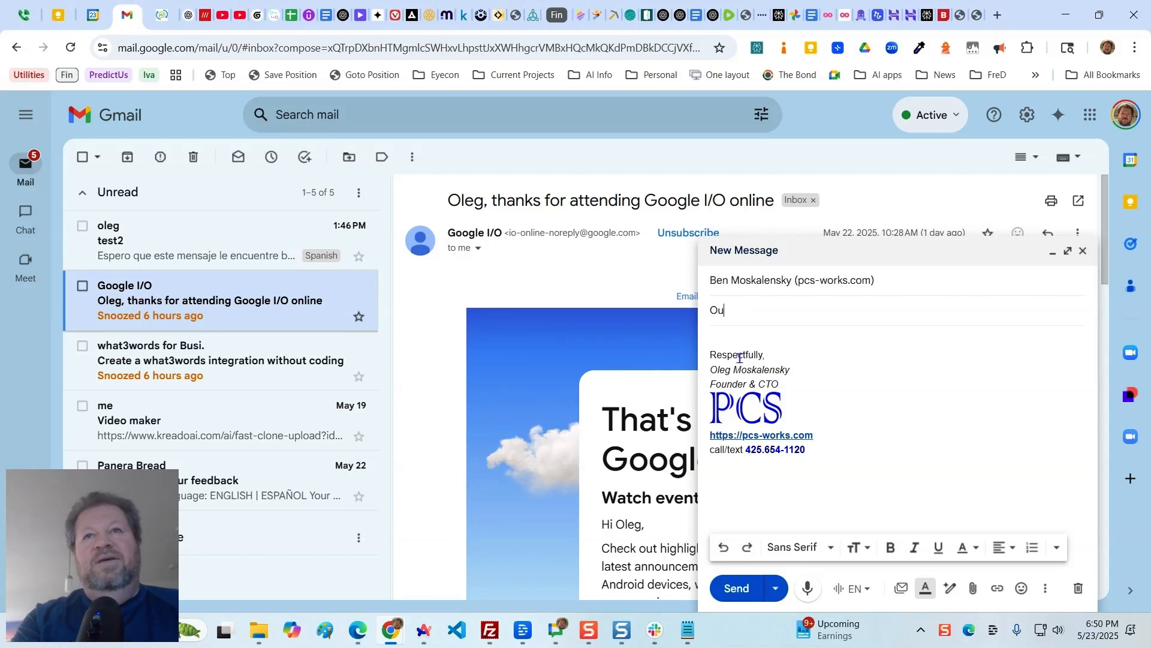
type("r meeting link")
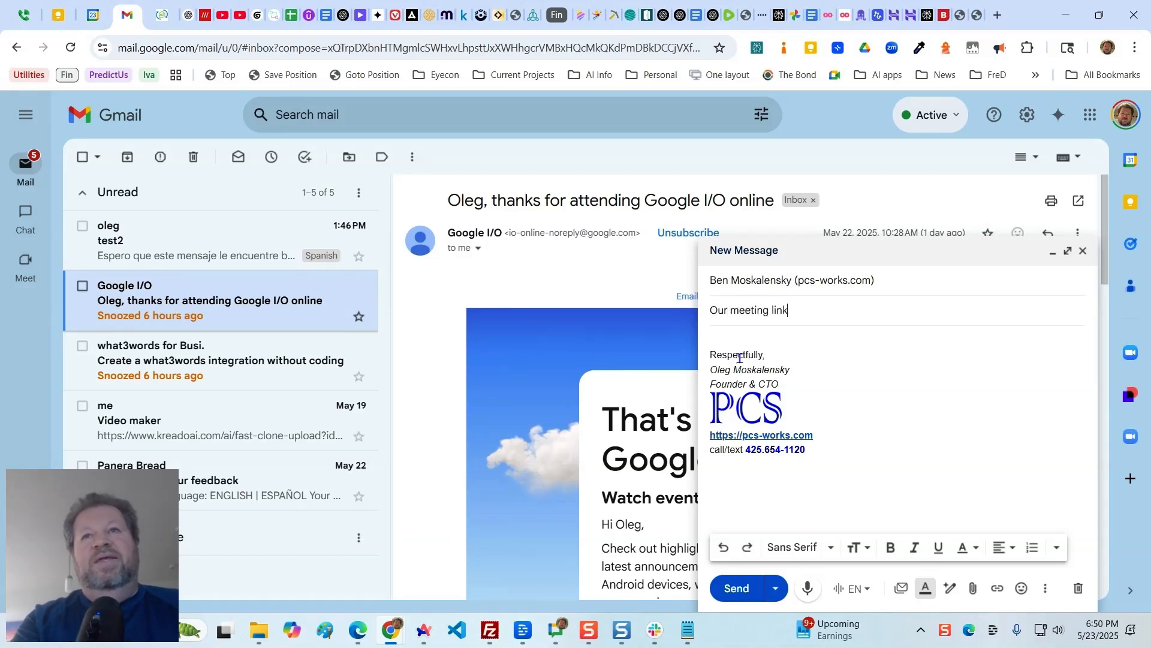
key("Tab")
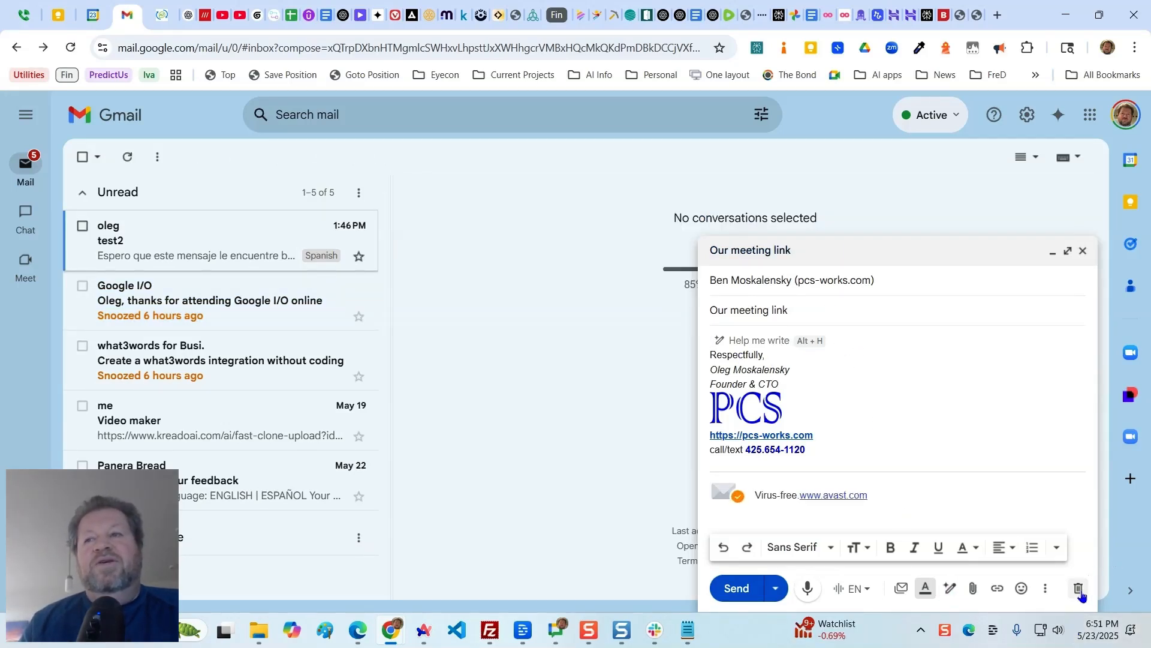
left_click(1079, 588)
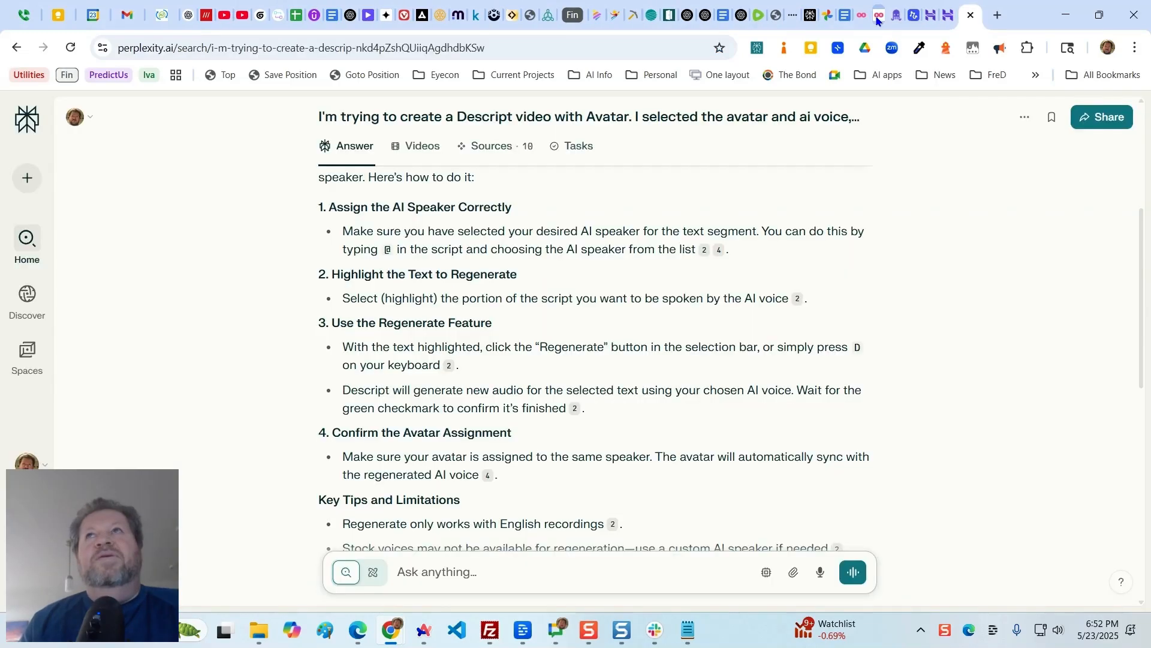
- Switch to Relay.app, open the bookmarked Eyecon Guest Email Generator workflow, and start a manual run with the default run title
left_click(915, 16)
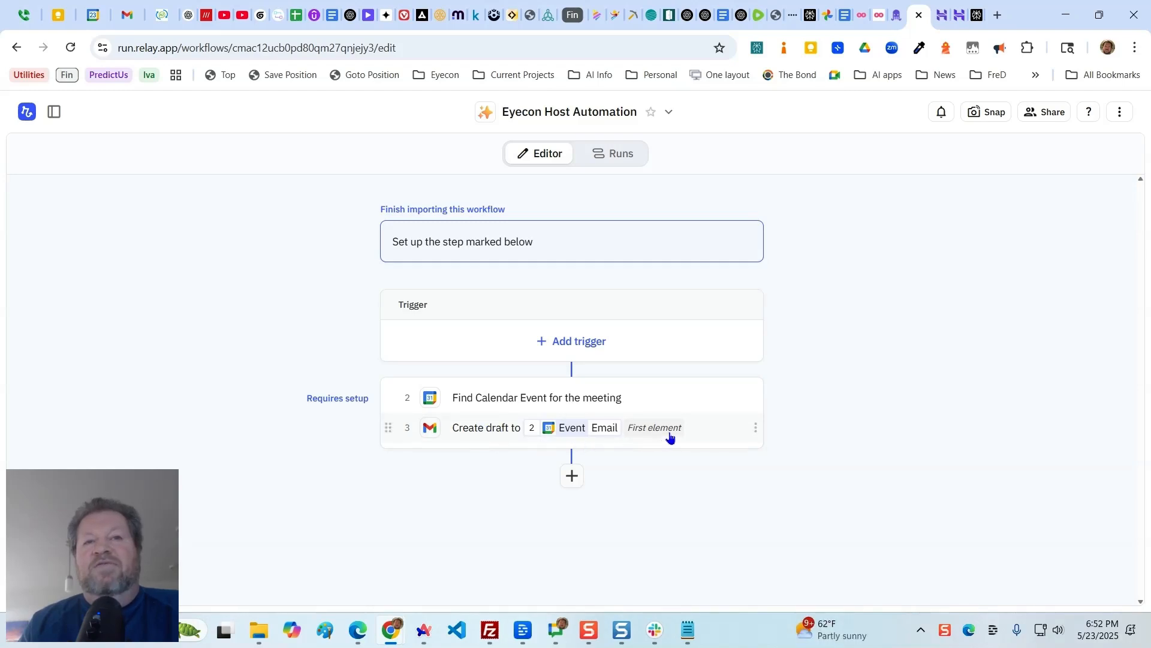
mouse_move(671, 437)
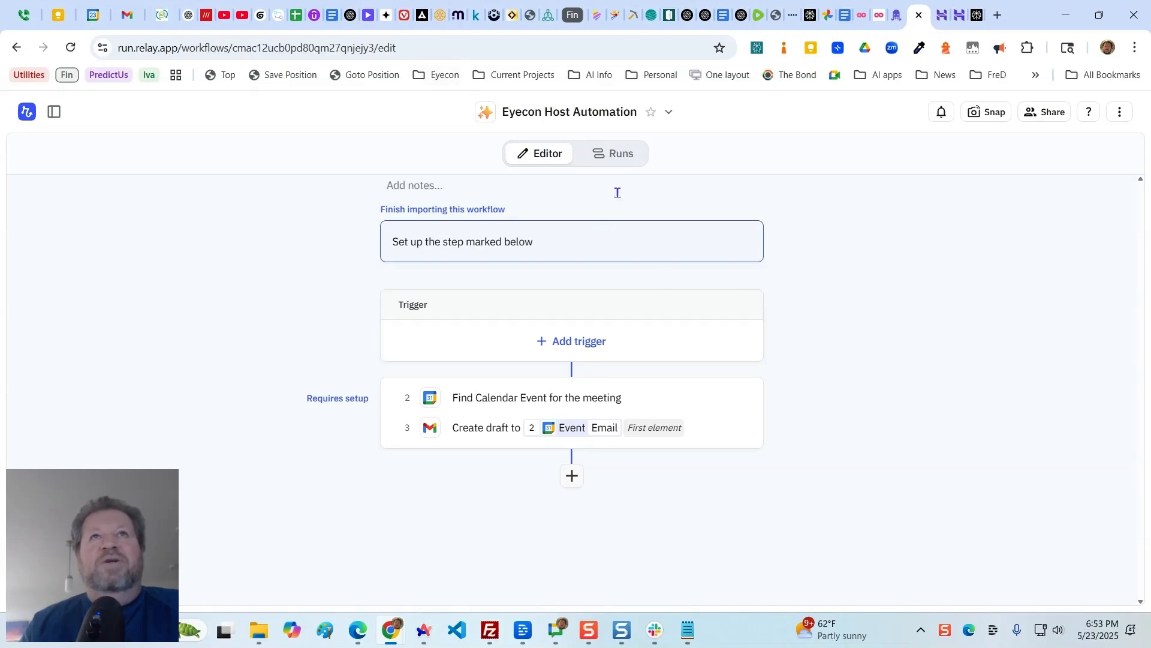
left_click(441, 74)
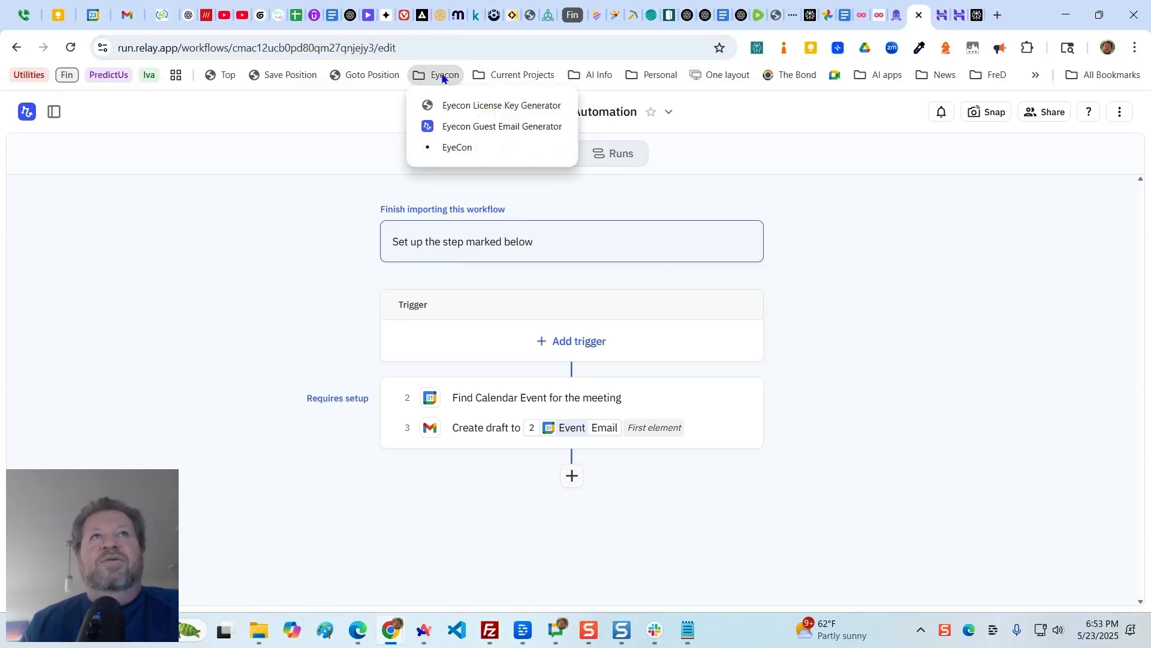
left_click(460, 124)
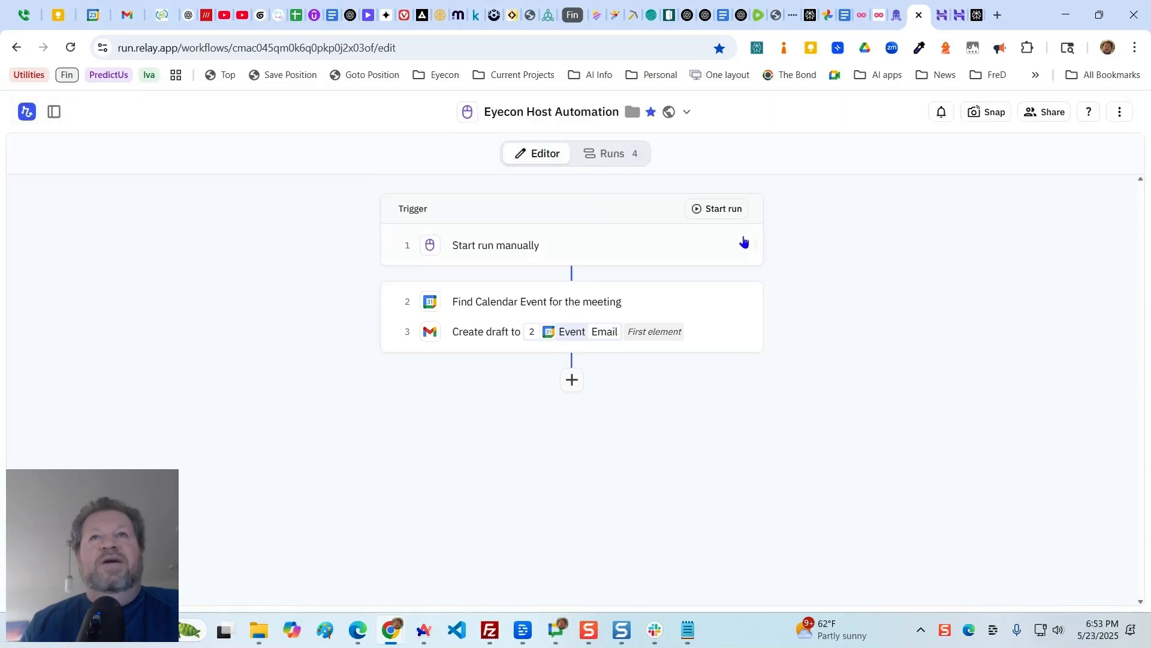
left_click(723, 208)
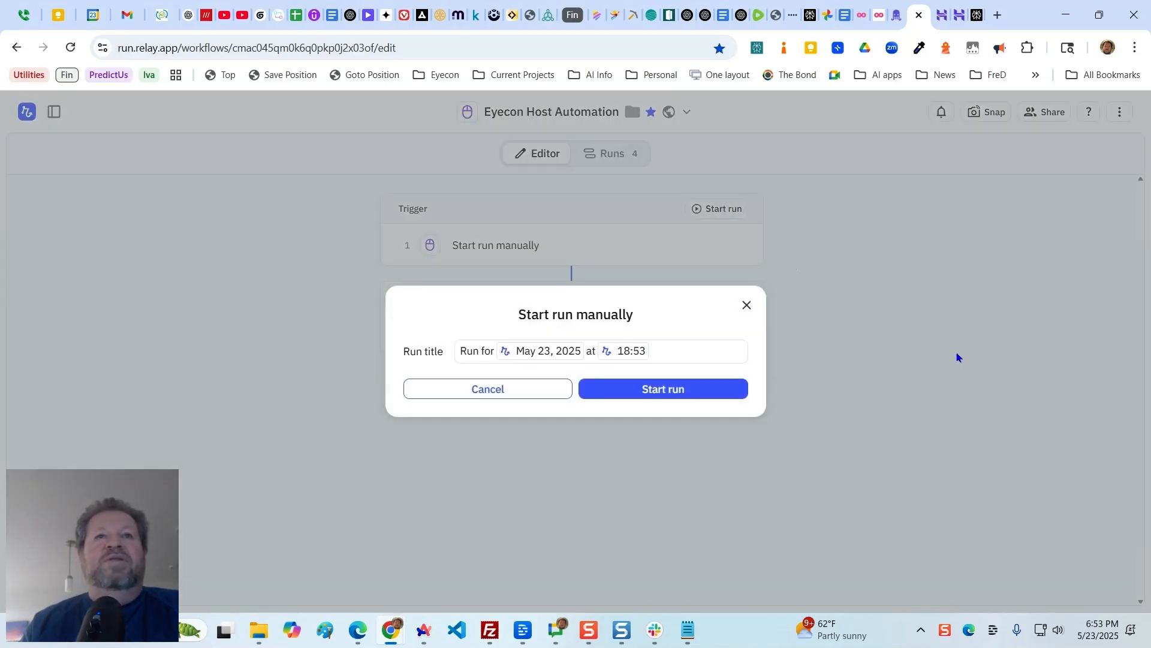
left_click(671, 389)
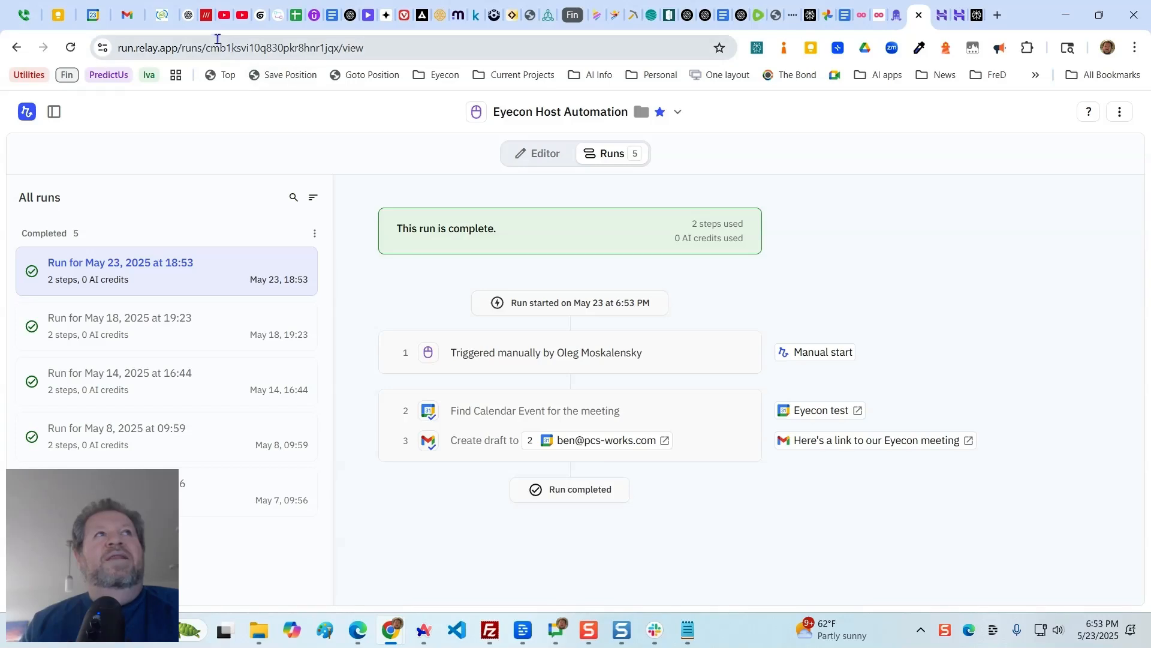
- Open the Gmail draft "Here's a link to our Eyecon meeting" and paste the meeting URL after "please use this invite link"
left_click(127, 17)
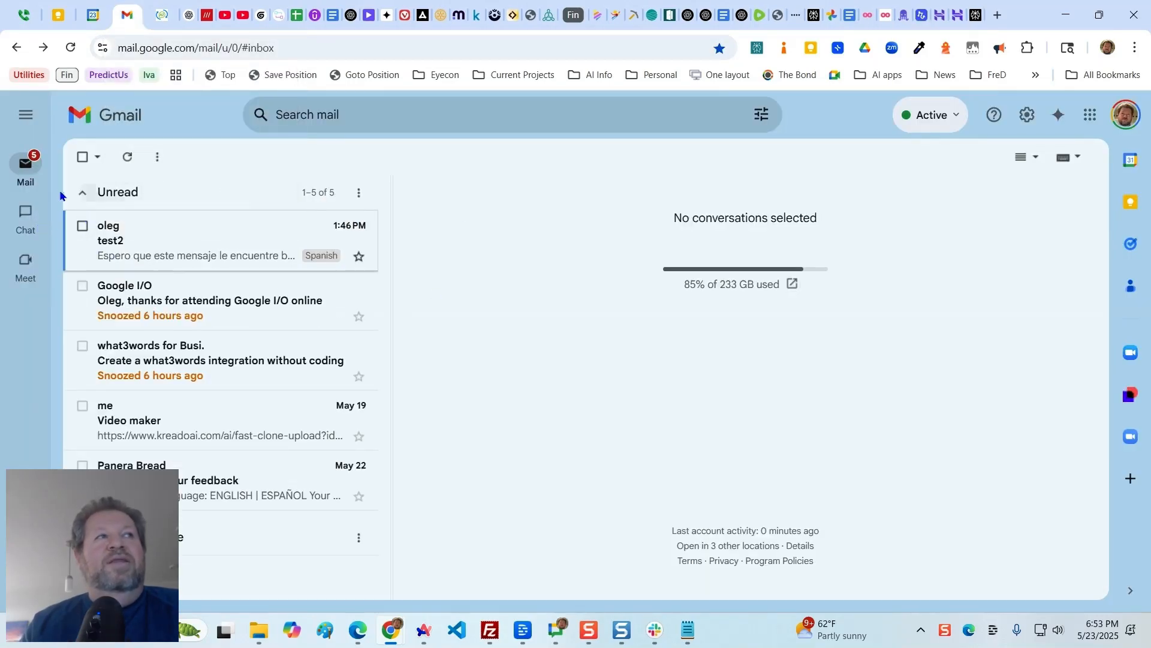
mouse_move(33, 177)
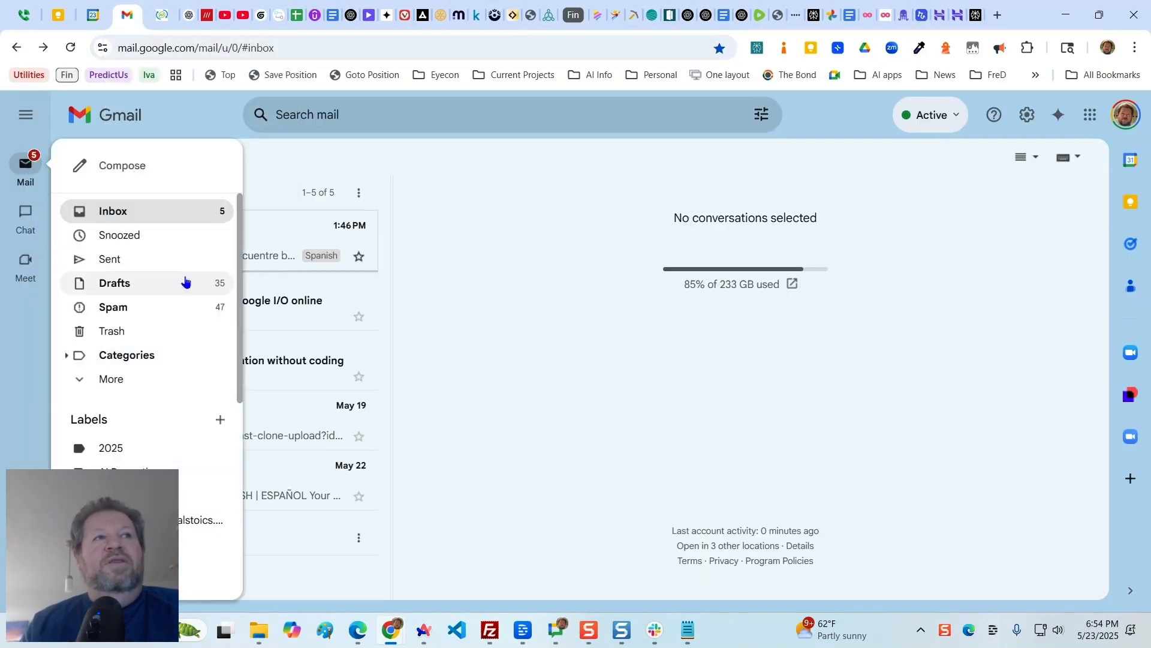
left_click(183, 282)
left_click(176, 243)
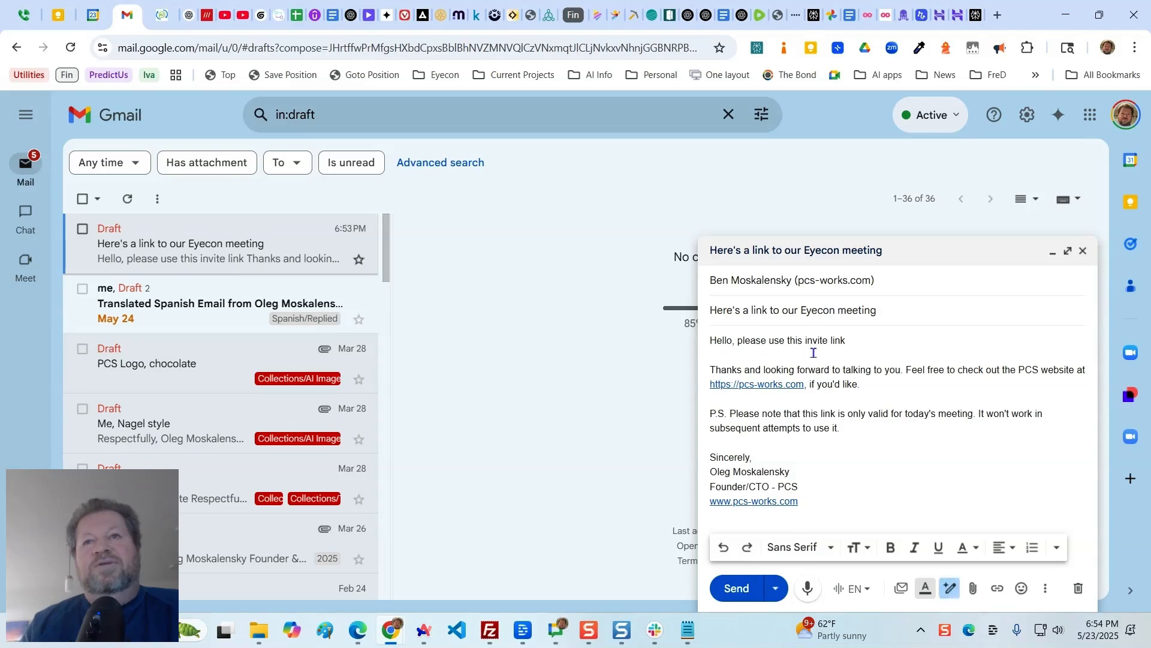
type("https://eye-con.live/app/?id=a10133c5-ce74-4efb-9794-66d1726c2e68")
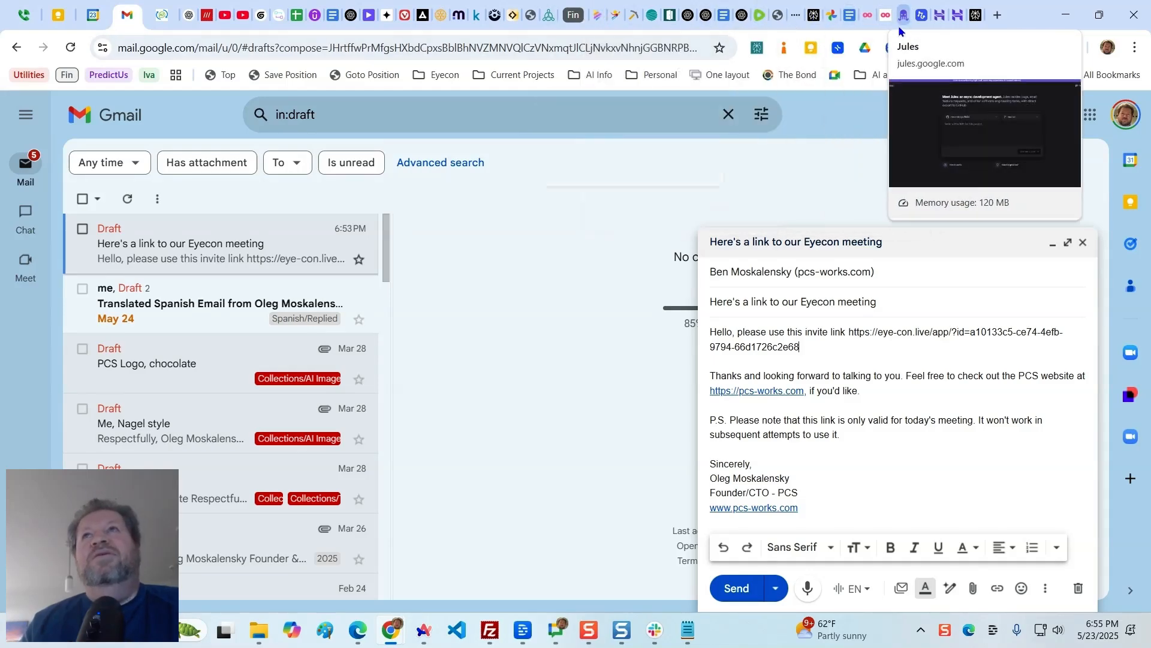
- Switch to Relay.app, show the Eyecon Host Automation workflow in the editor, and open its "Find Calendar Event for the meeting" step
left_click(922, 15)
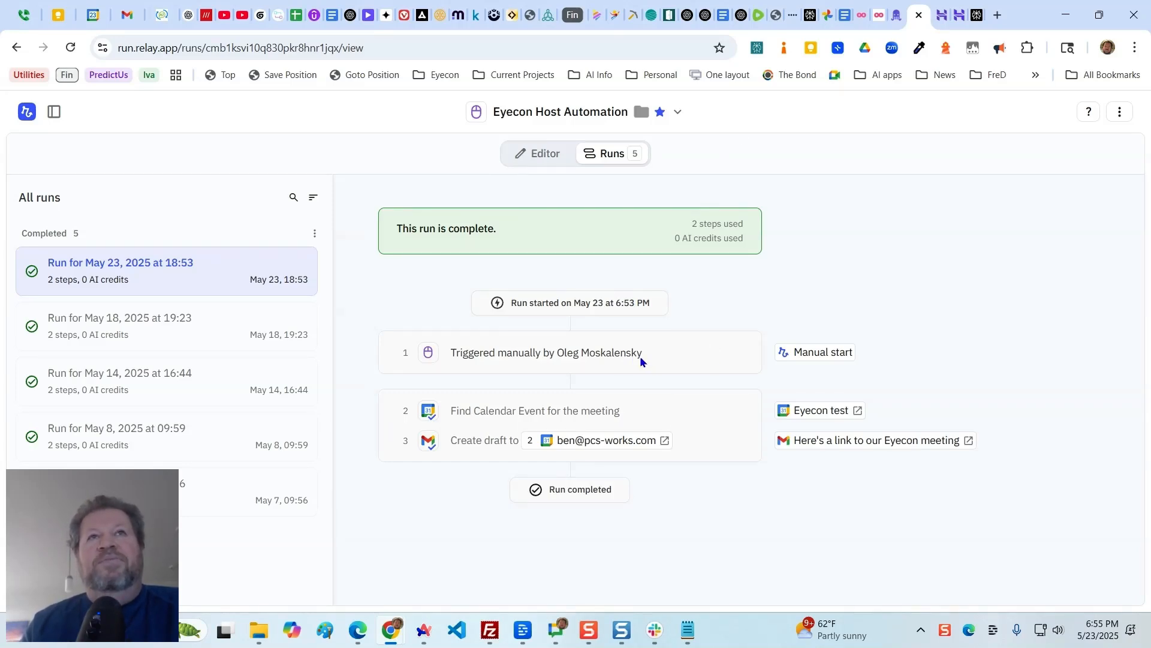
left_click(547, 157)
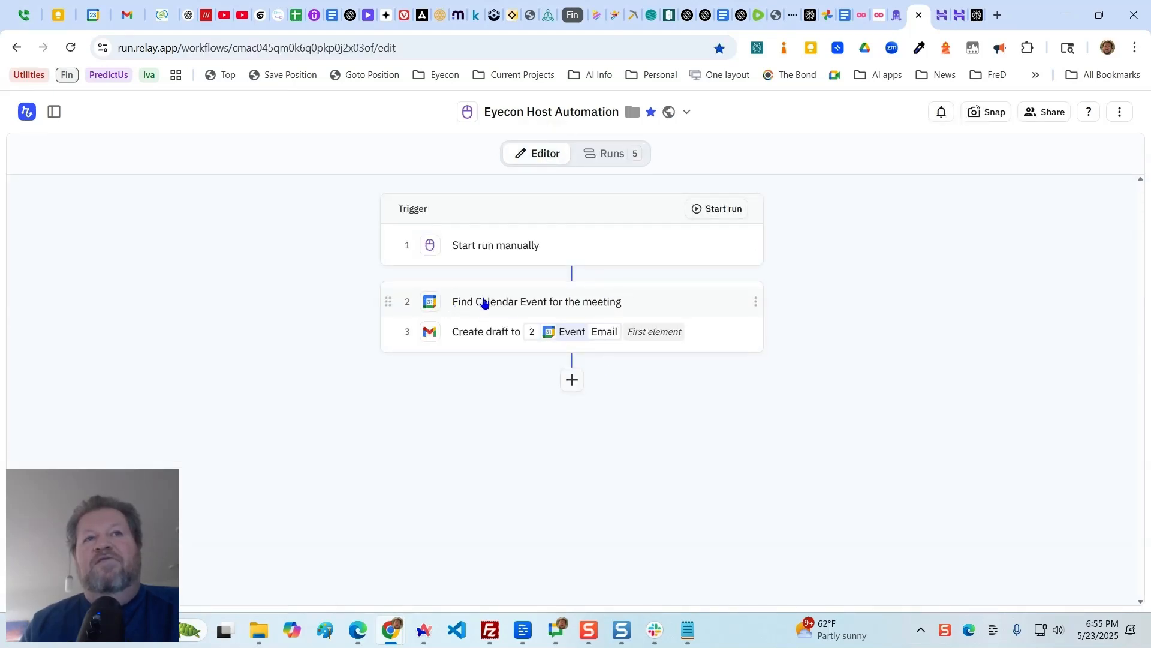
left_click(586, 304)
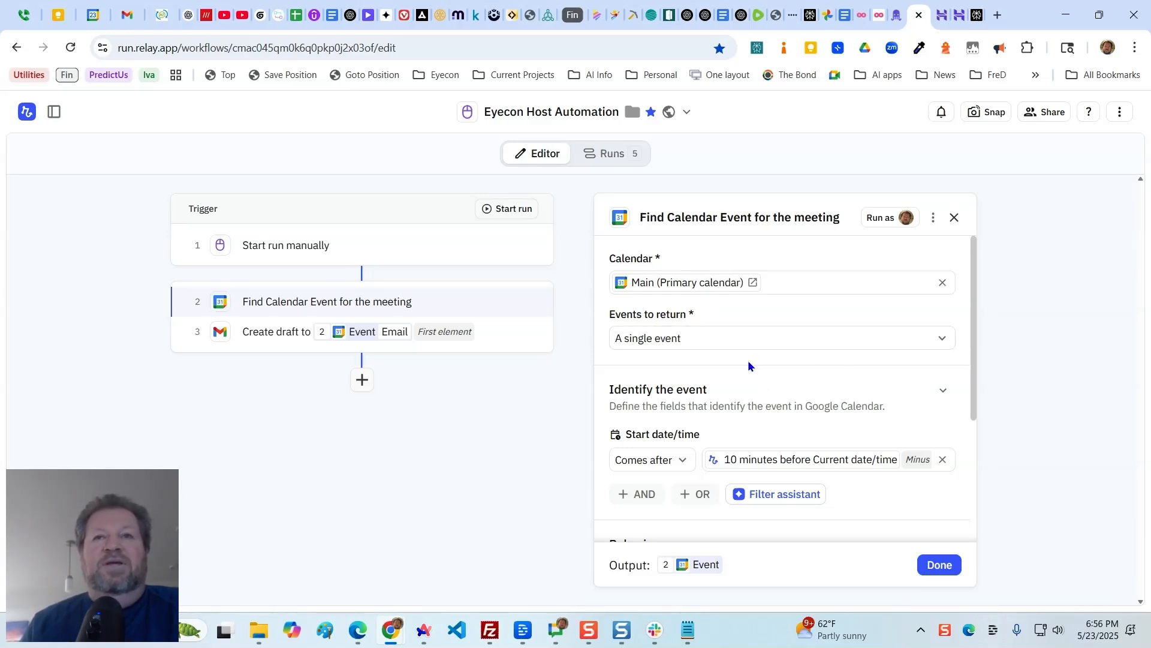
- Examine the calendar step's start date/time filter and its behavior settings for no events or more than one event found
scroll(747, 365, "down", 1)
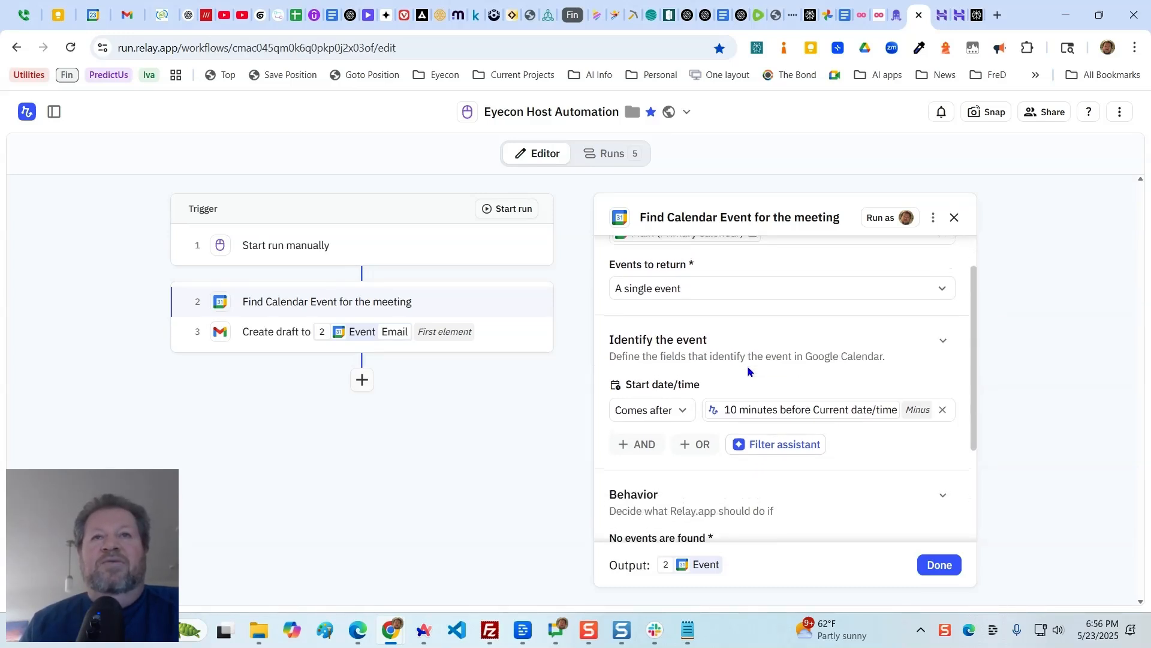
scroll(747, 366, "down", 3)
scroll(747, 365, "up", 3)
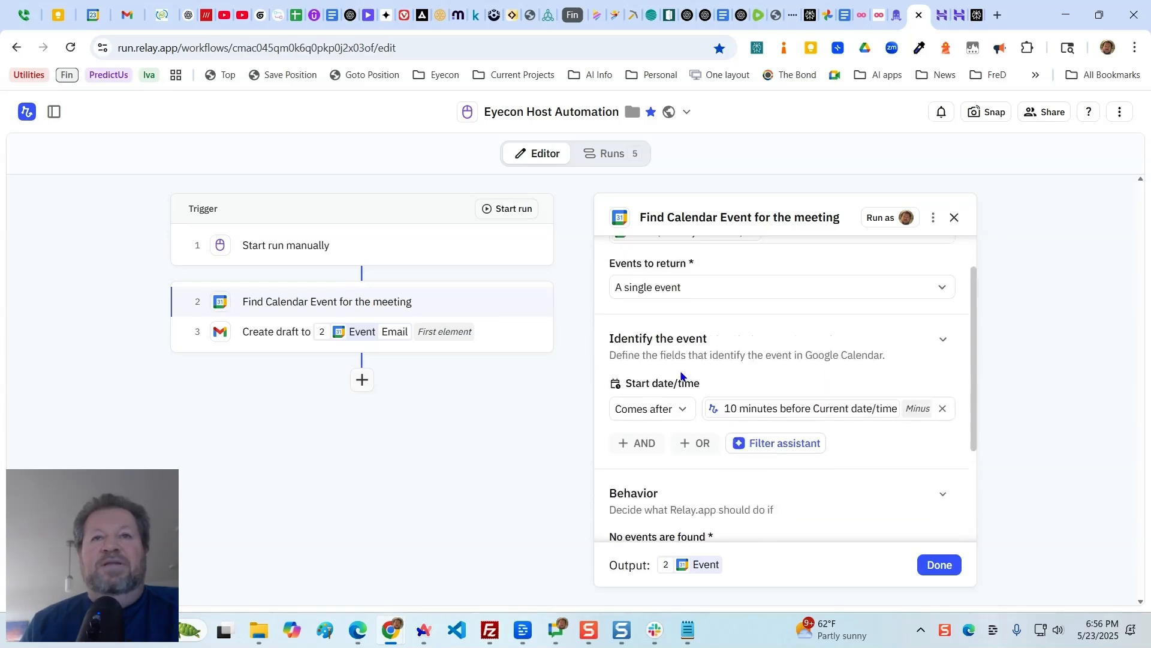
scroll(865, 454, "down", 3)
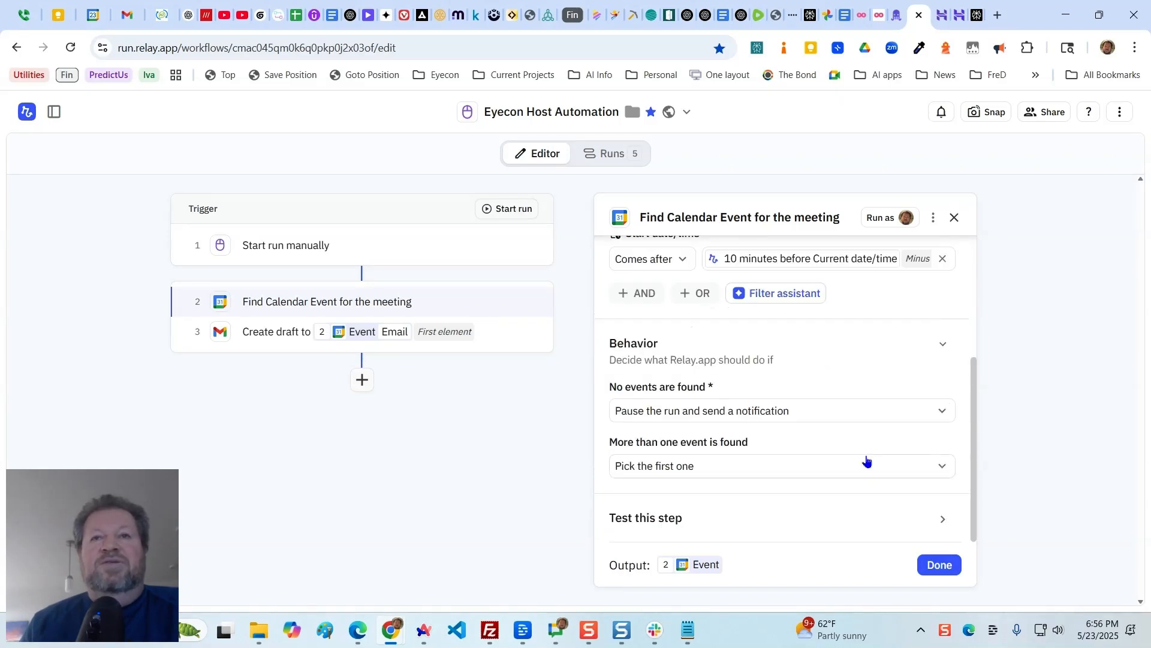
scroll(865, 447, "up", 1)
scroll(867, 447, "down", 1)
scroll(867, 447, "up", 3)
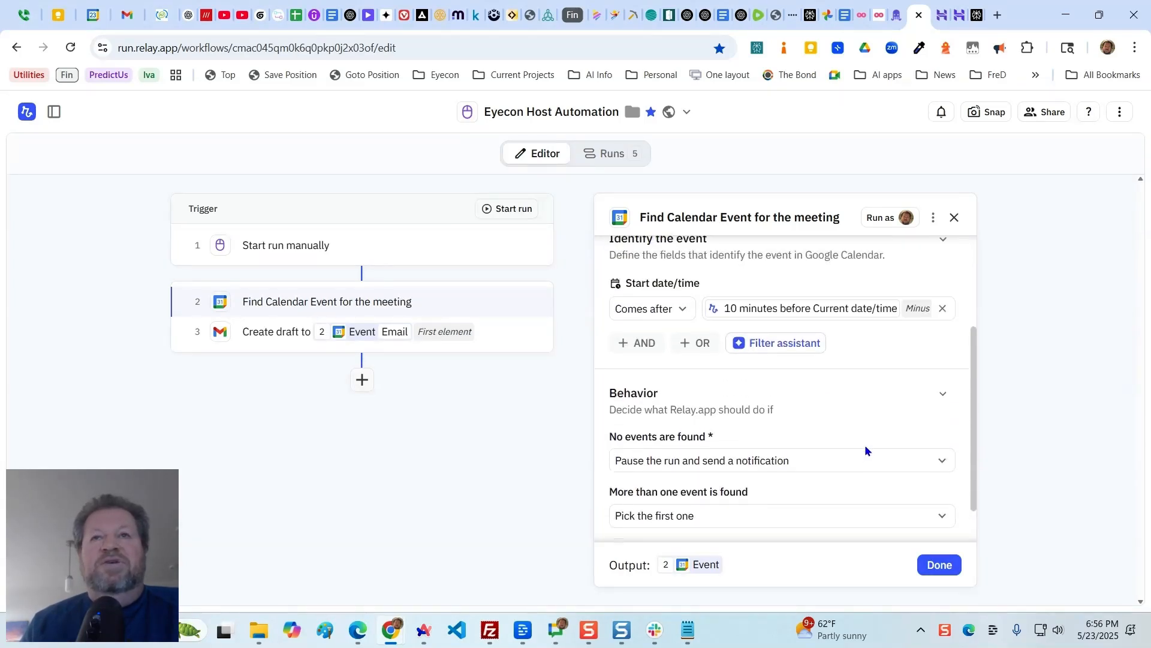
scroll(864, 450, "up", 1)
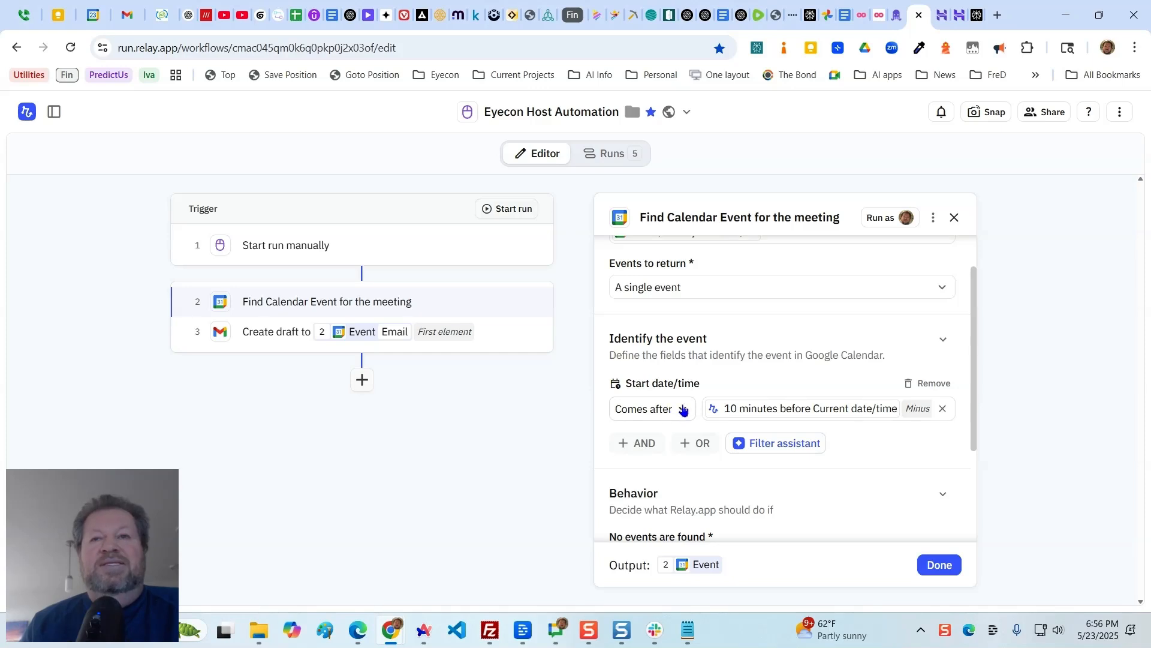
mouse_move(838, 416)
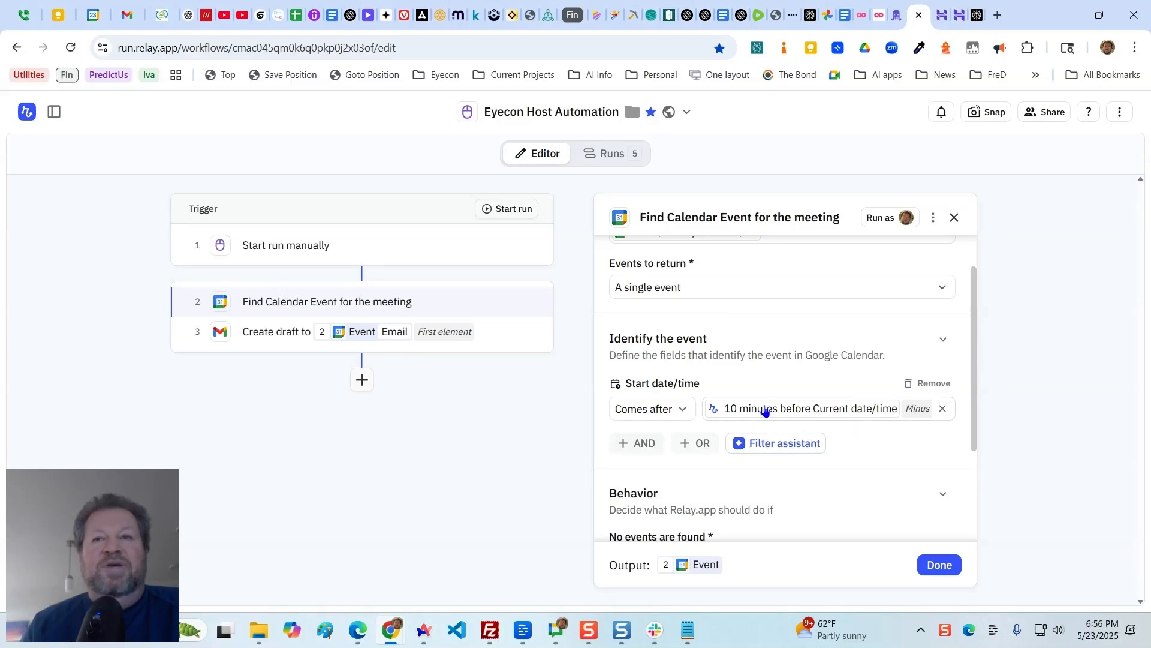
mouse_move(763, 410)
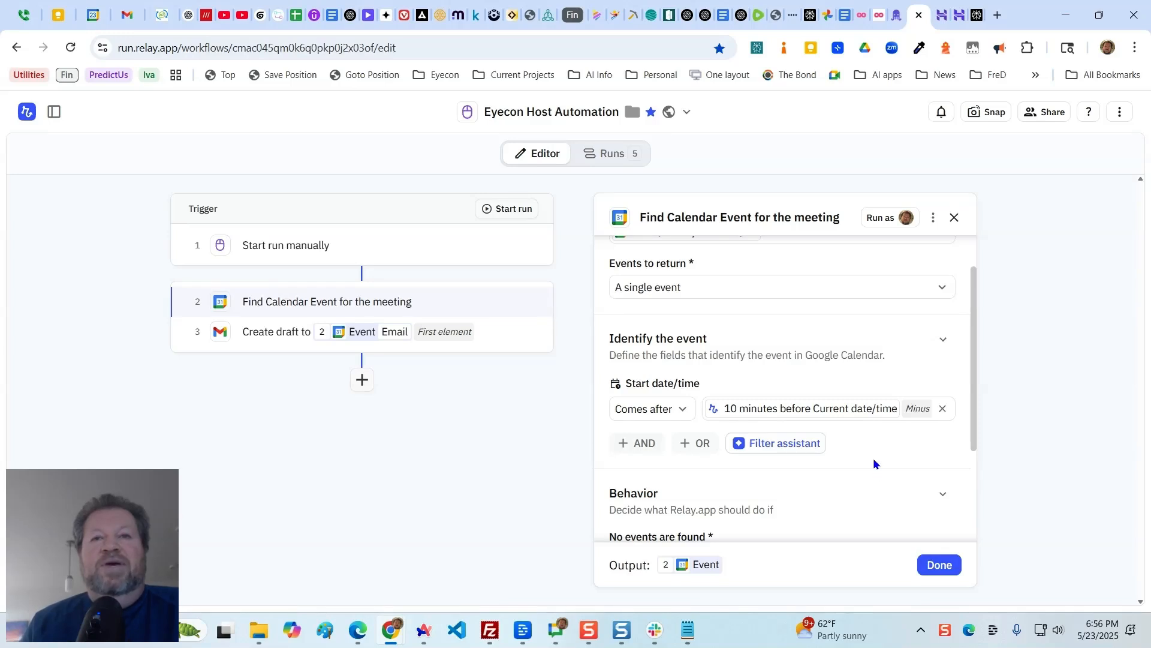
scroll(873, 458, "down", 1)
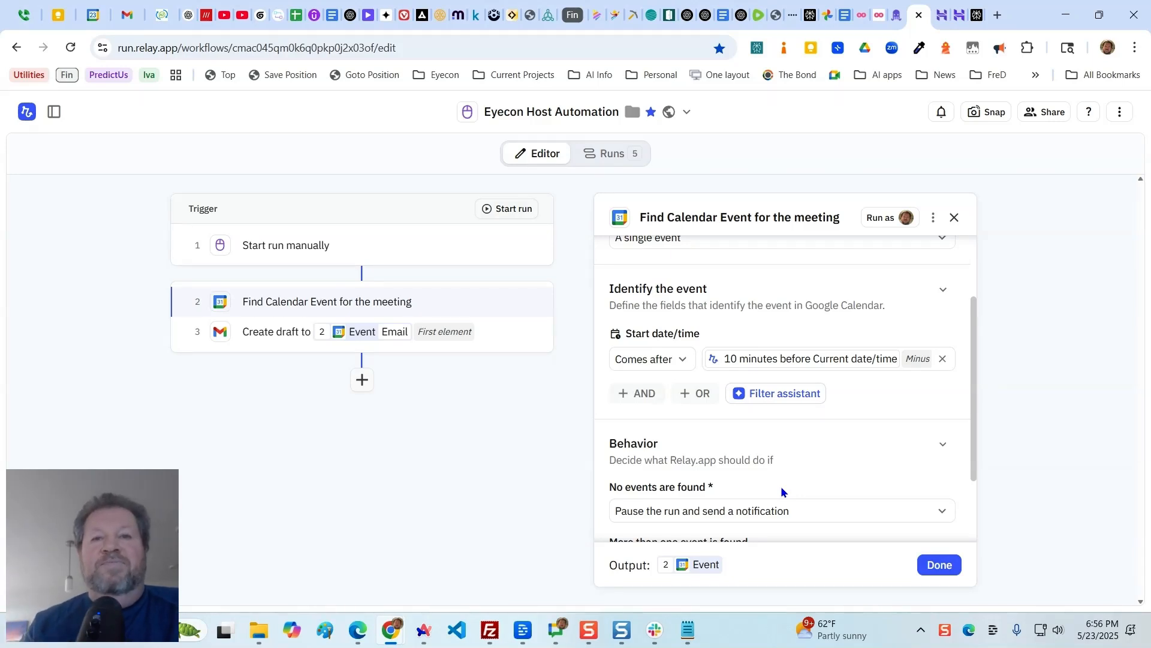
scroll(808, 412, "down", 3)
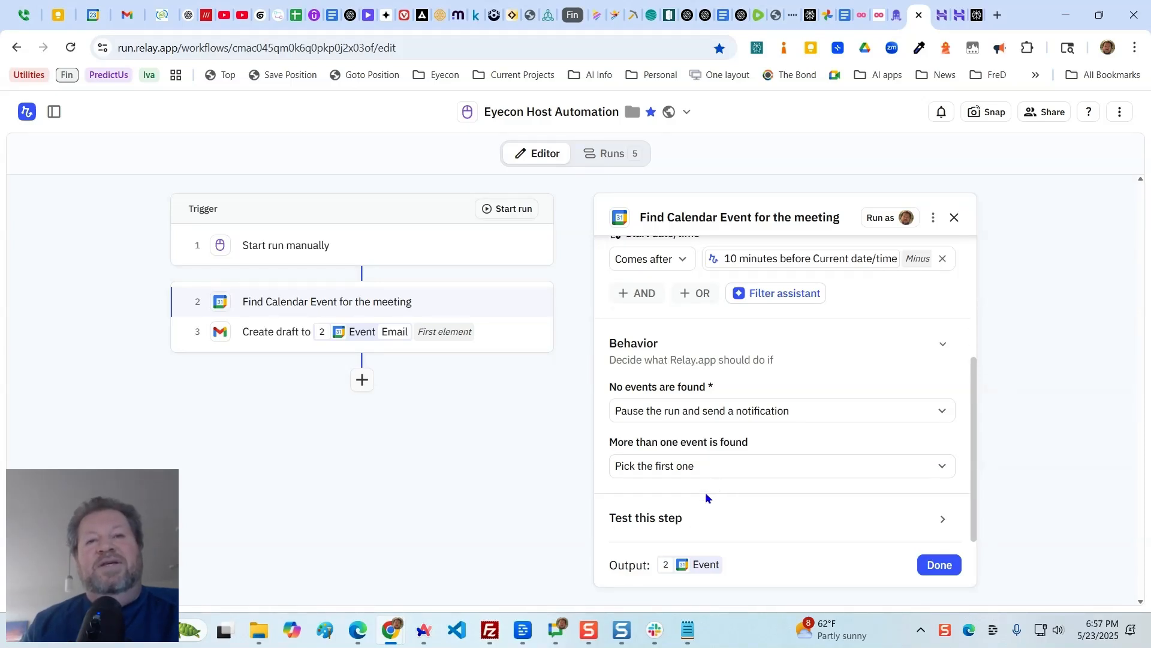
- Open the Gmail "Create draft" step and review its sender, signature and recipient settings
left_click(281, 338)
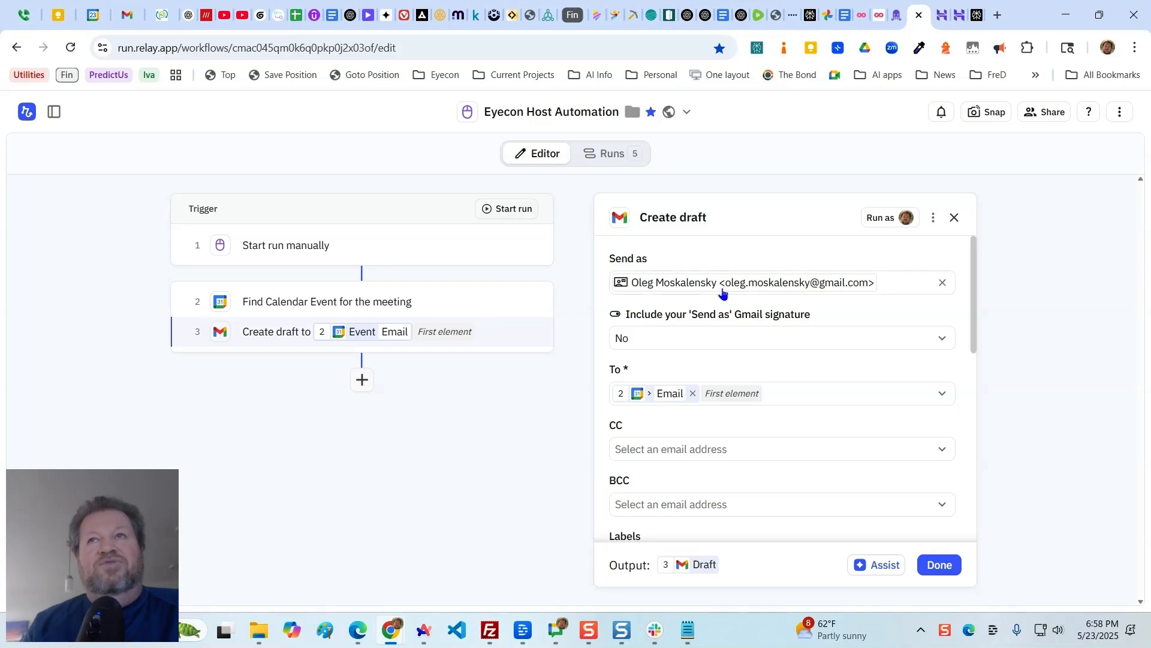
scroll(805, 464, "down", 2)
scroll(804, 464, "up", 1)
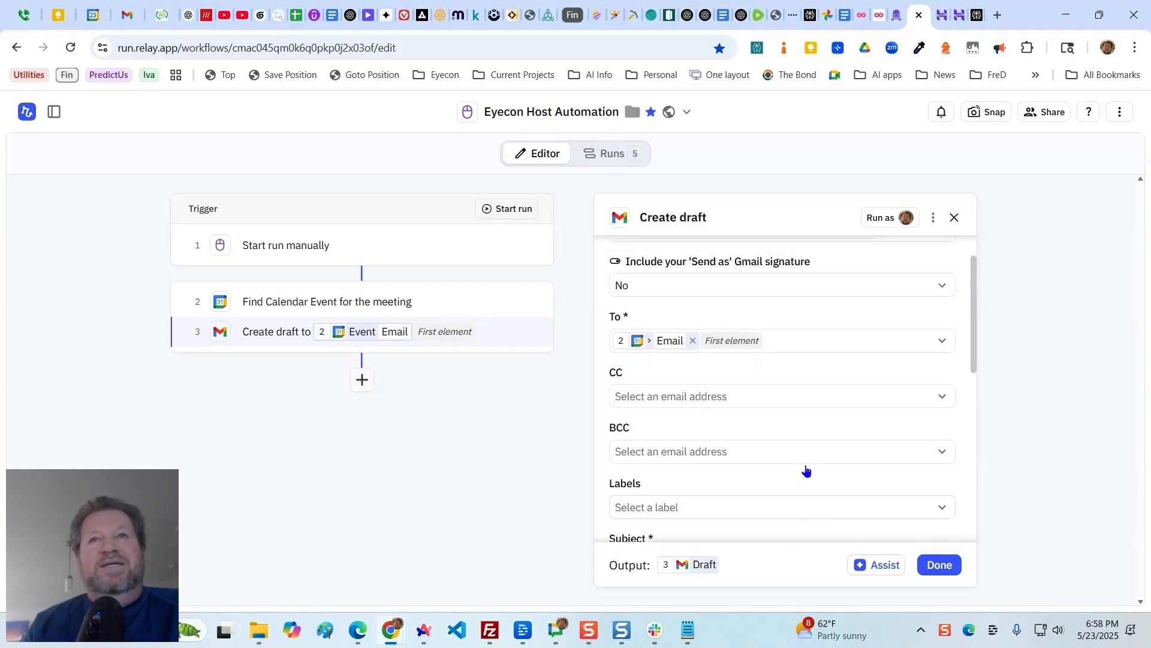
scroll(805, 466, "up", 1)
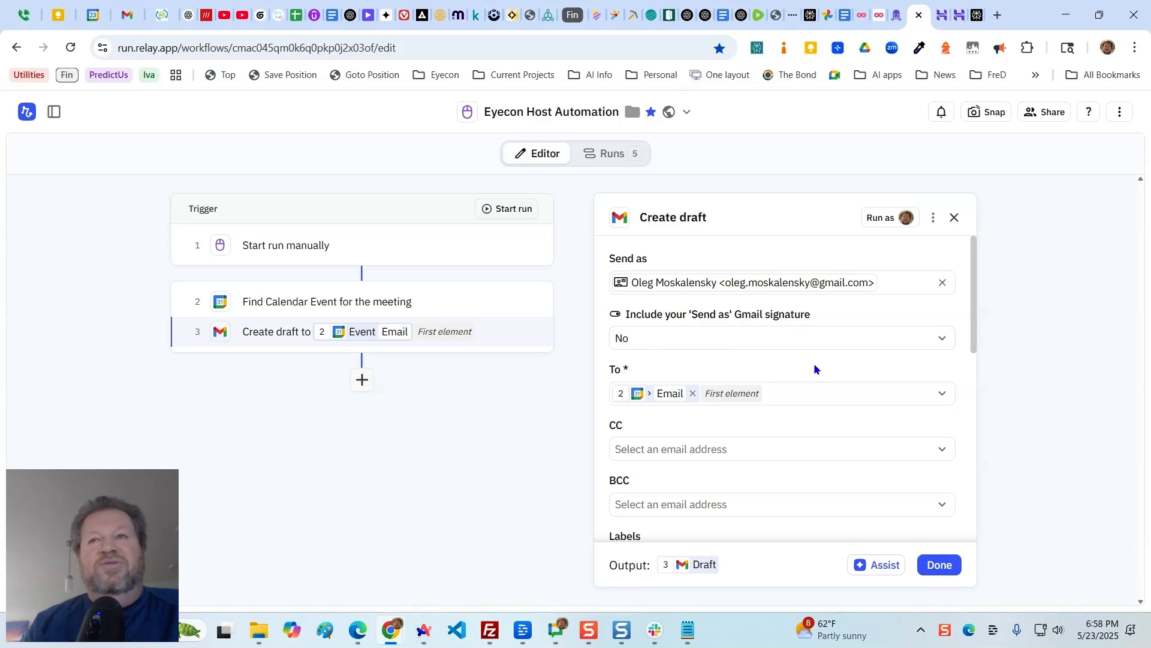
scroll(836, 364, "down", 2)
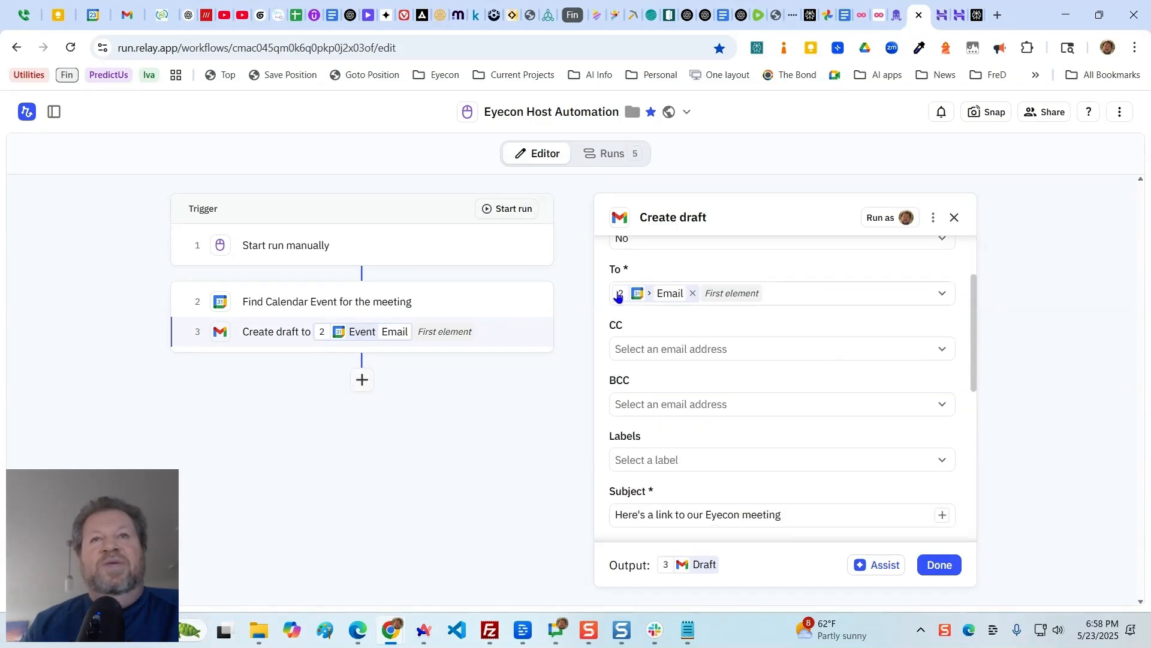
mouse_move(638, 299)
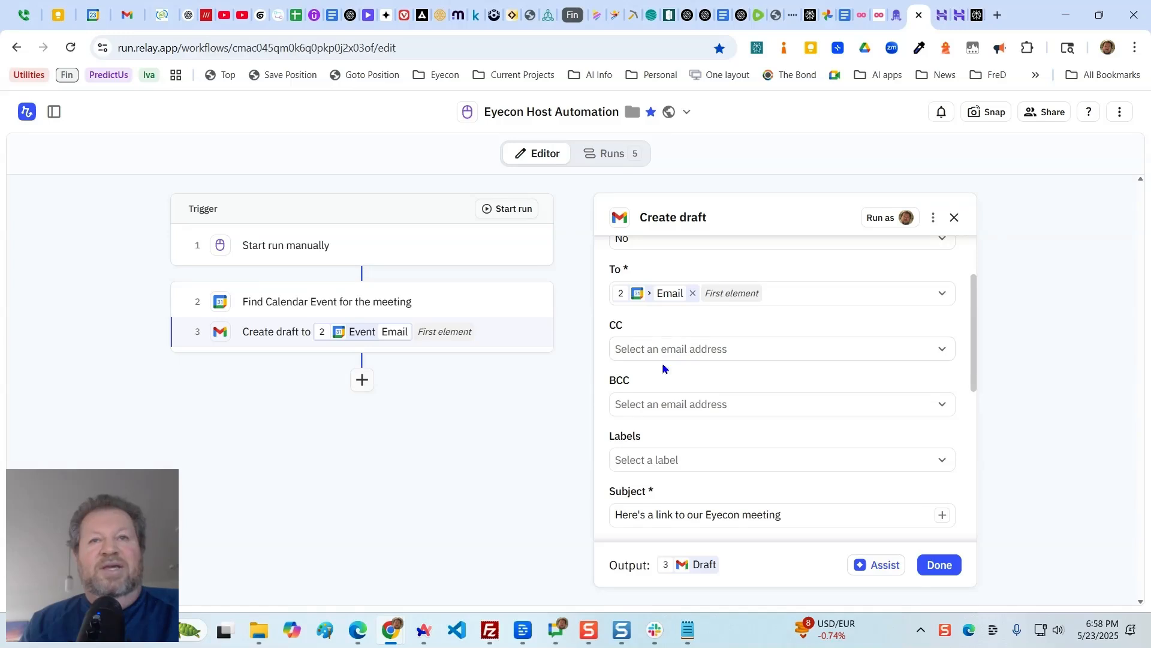
- Review the draft's subject, body text and attachment settings, and place the cursor after "please use this invite link" in the body
scroll(674, 411, "down", 2)
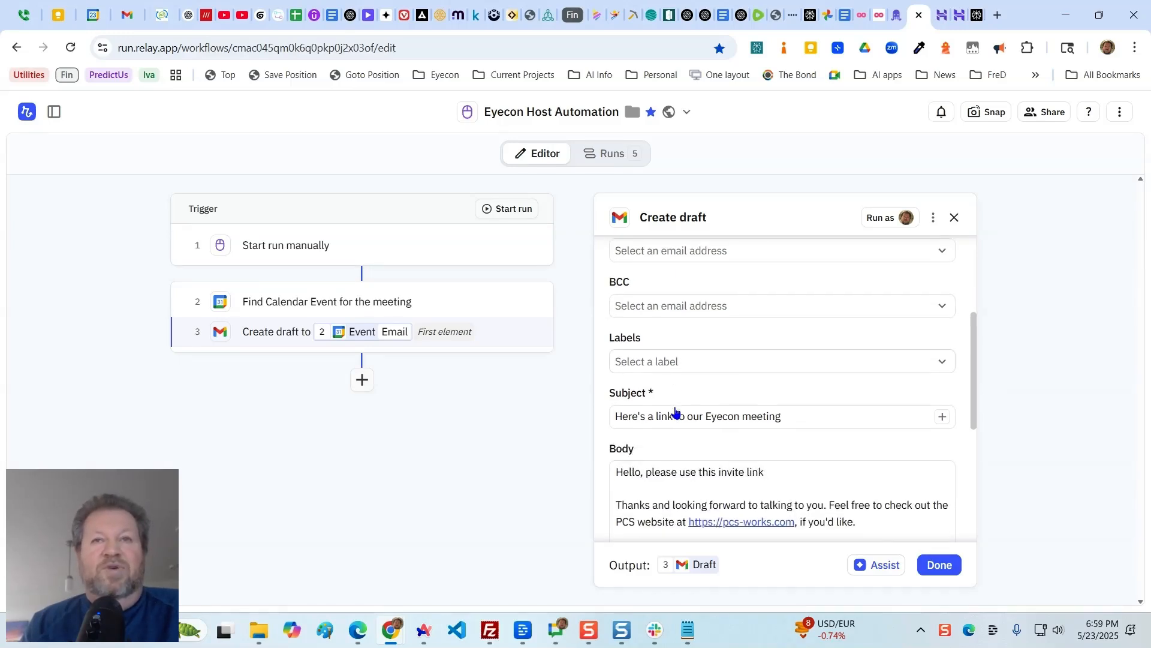
scroll(665, 411, "down", 1)
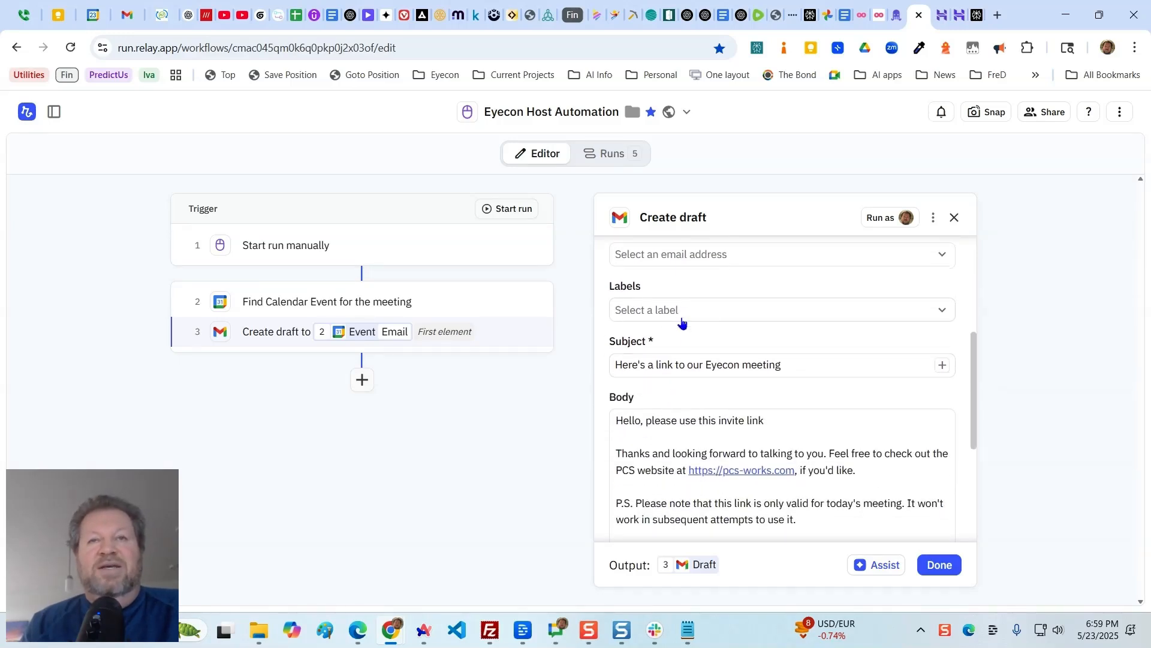
scroll(726, 396, "down", 1)
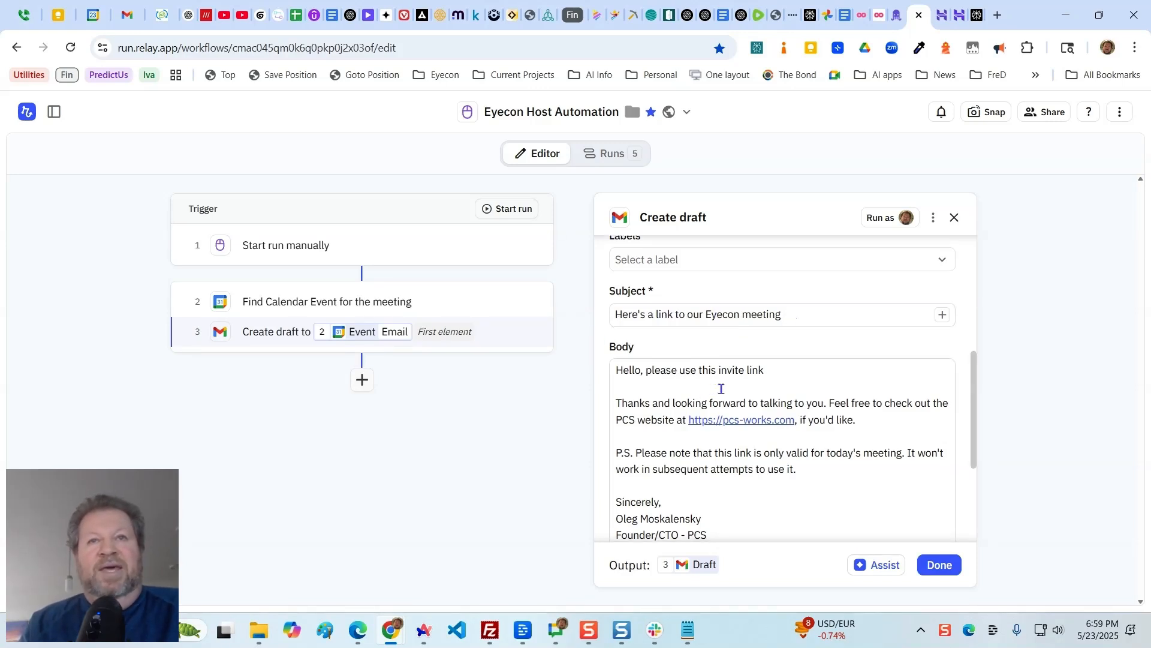
scroll(722, 385, "down", 3)
scroll(710, 341, "up", 1)
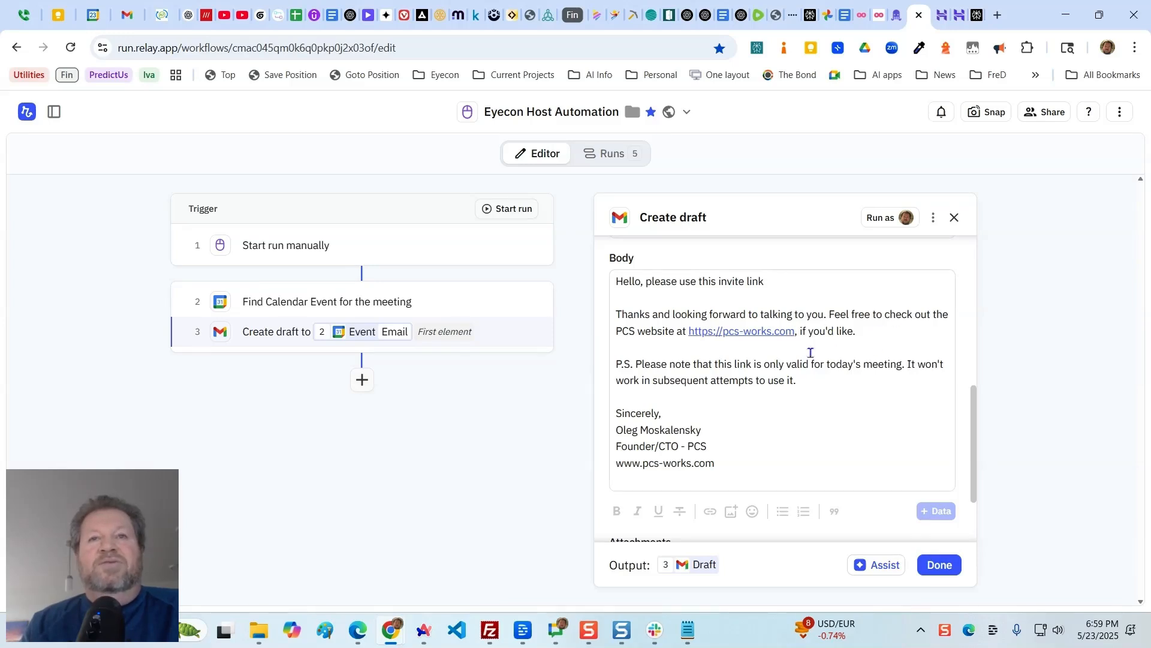
scroll(763, 399, "down", 1)
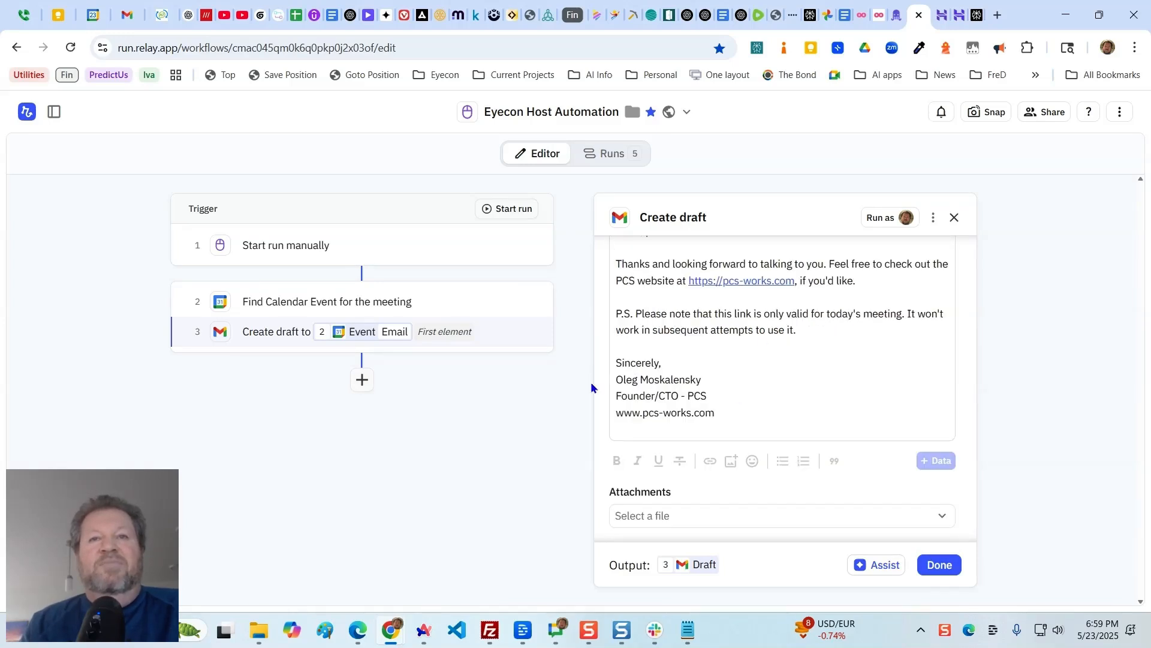
scroll(735, 398, "down", 1)
scroll(719, 384, "up", 3)
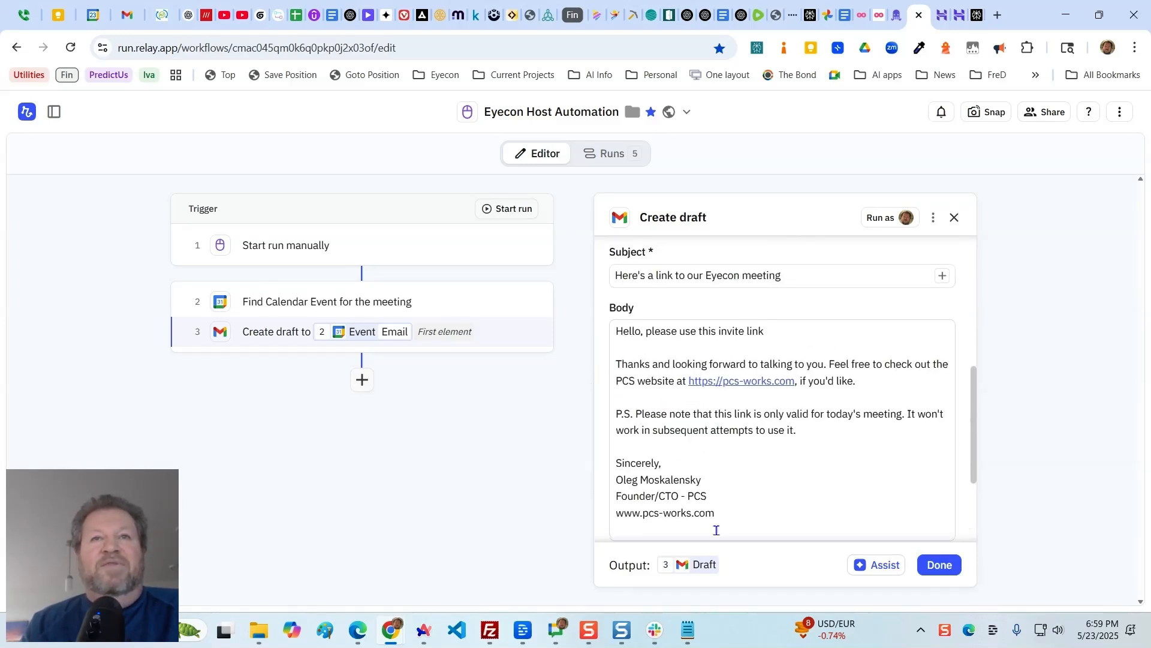
scroll(800, 458, "down", 2)
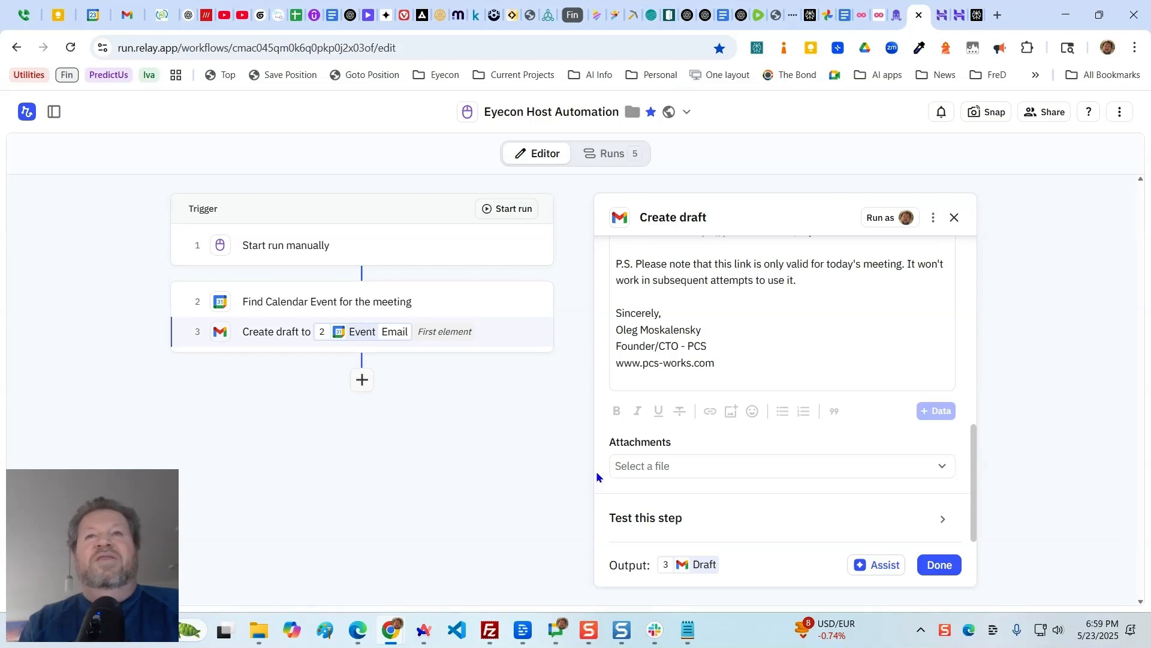
scroll(618, 474, "up", 6)
scroll(672, 477, "down", 1)
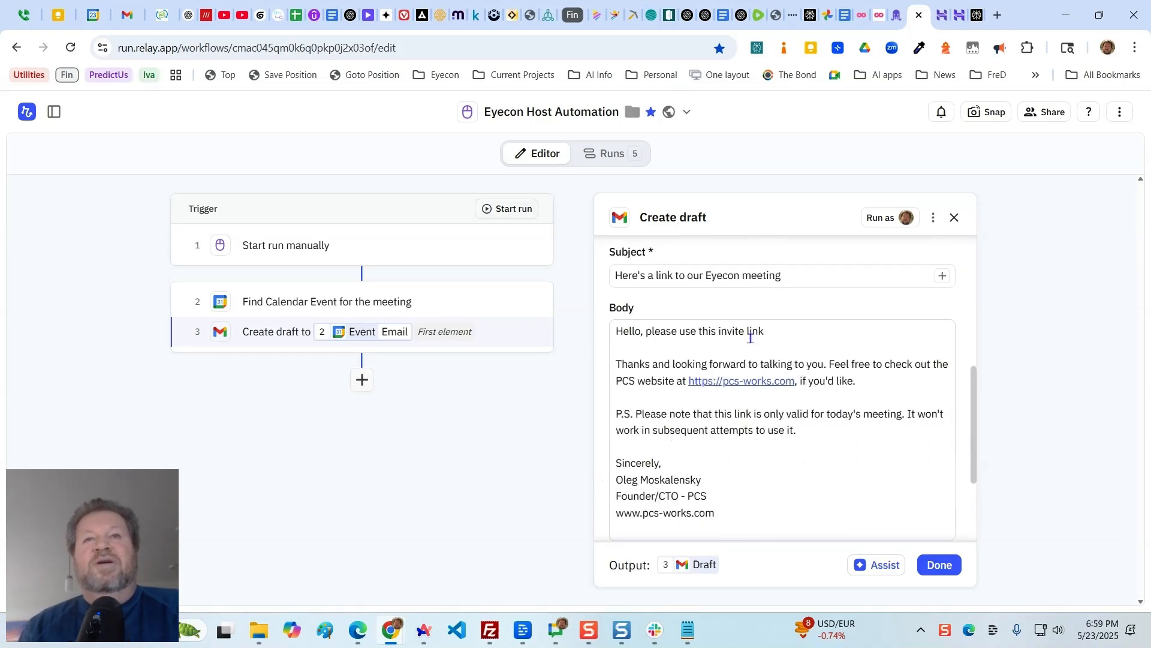
left_click(779, 332)
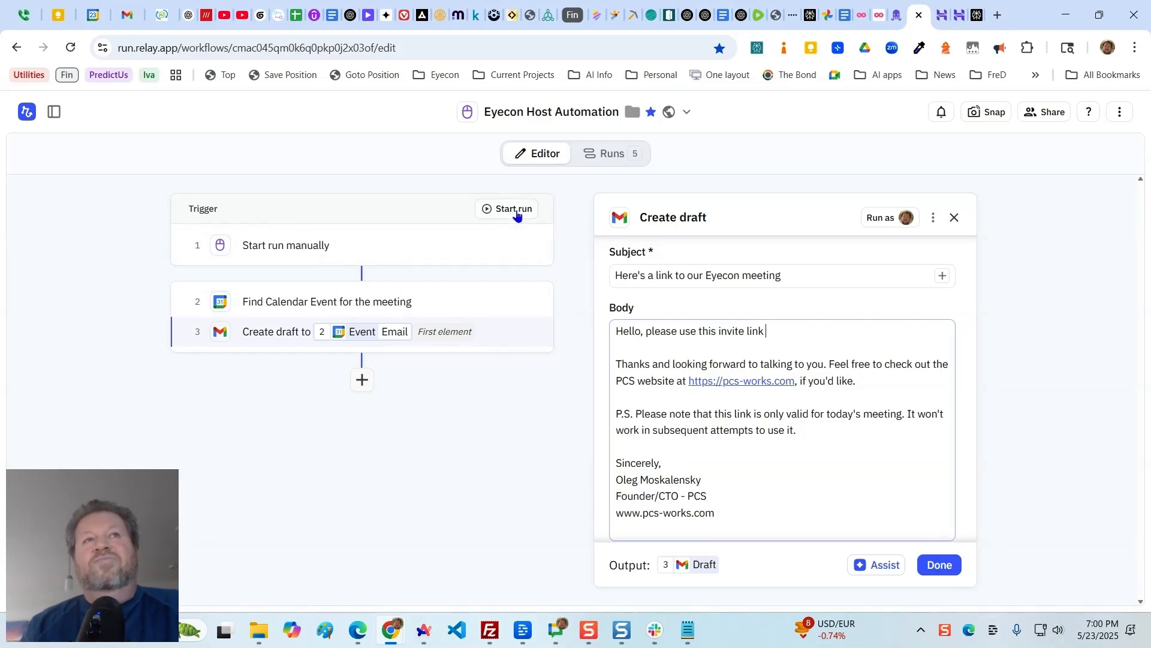
- Begin adding a step after "Create draft", search the available apps for "email" actions, and return to the full app list
left_click(363, 382)
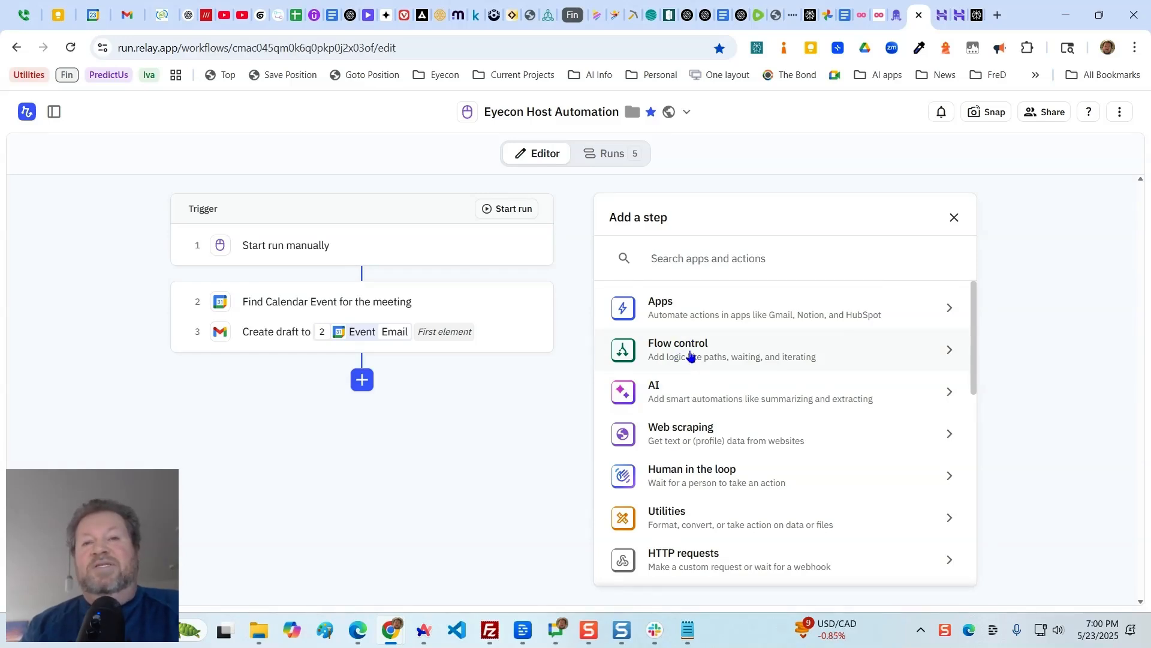
scroll(732, 442, "down", 2)
scroll(732, 442, "up", 2)
left_click(660, 306)
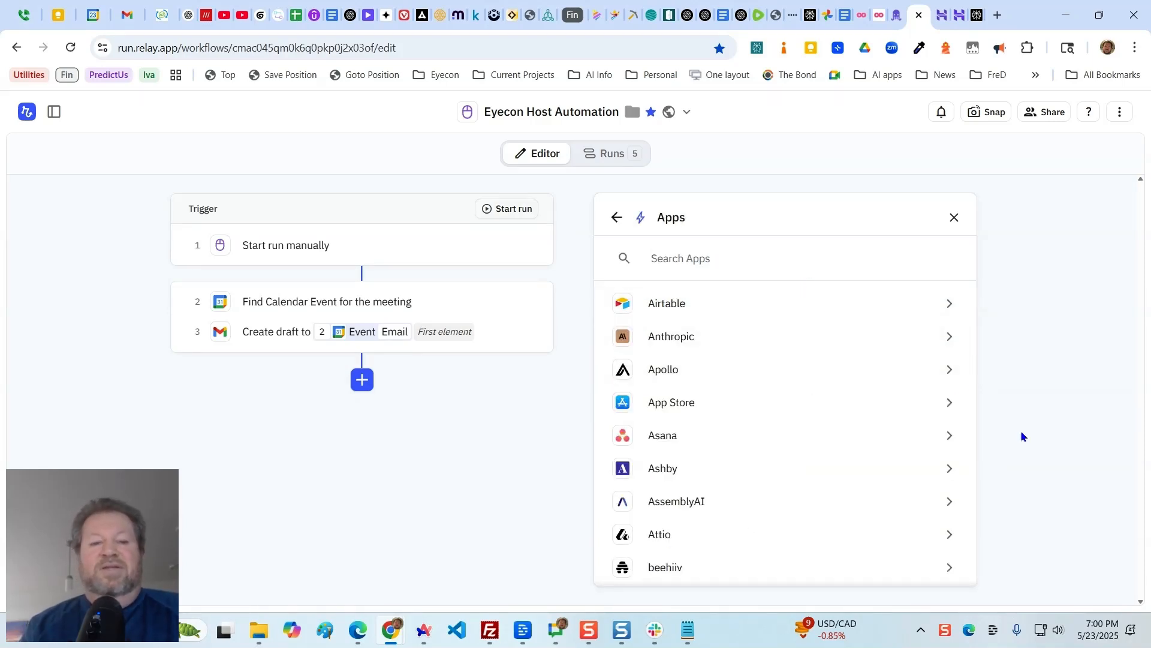
type("email")
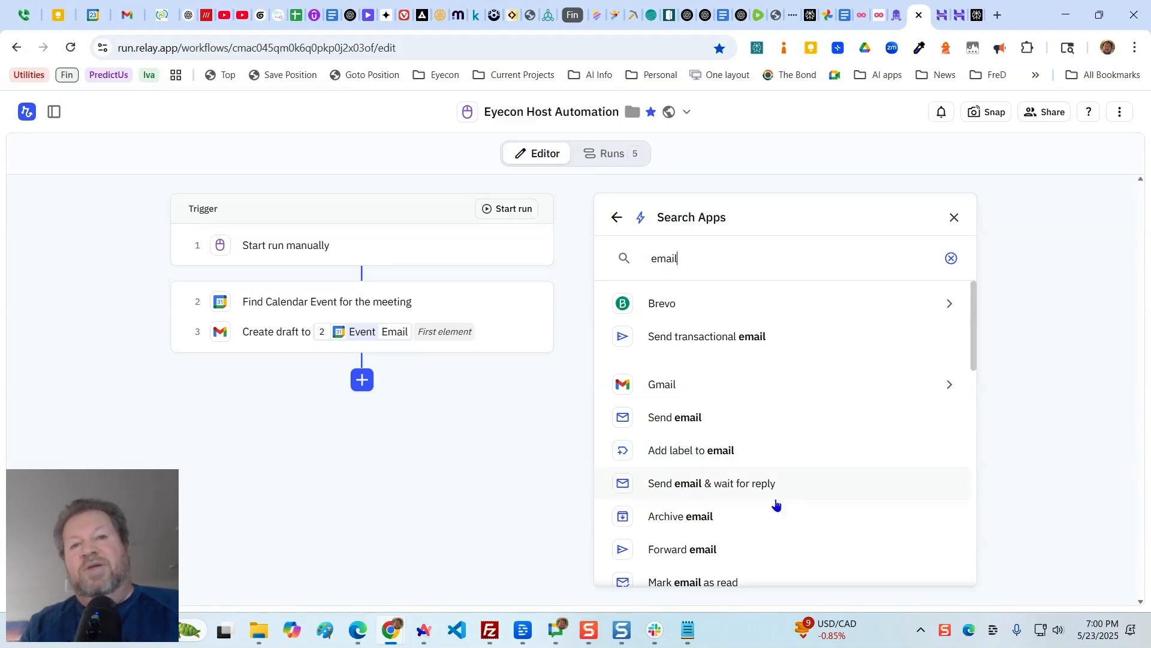
scroll(717, 537, "down", 1)
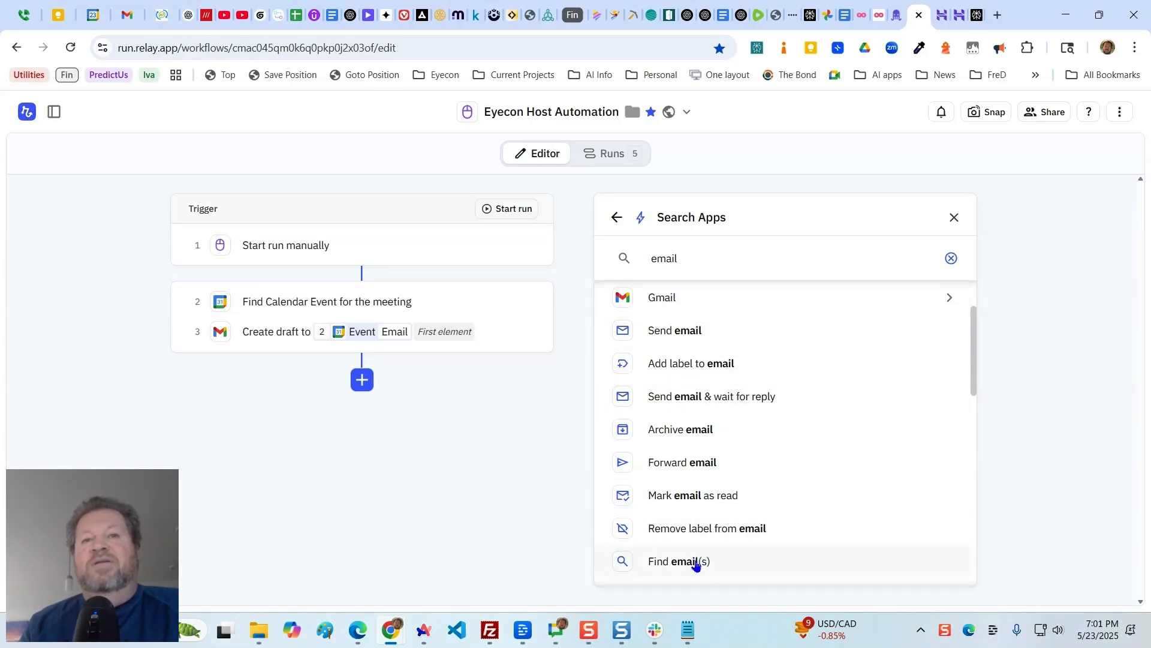
scroll(707, 315, "up", 2)
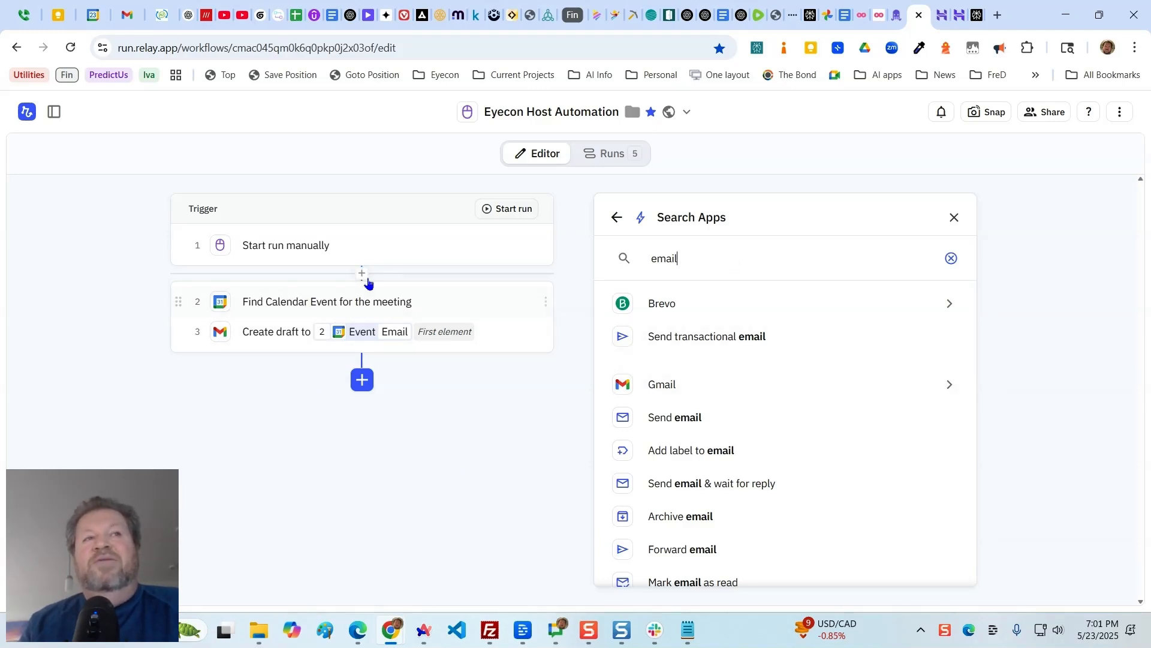
mouse_move(385, 337)
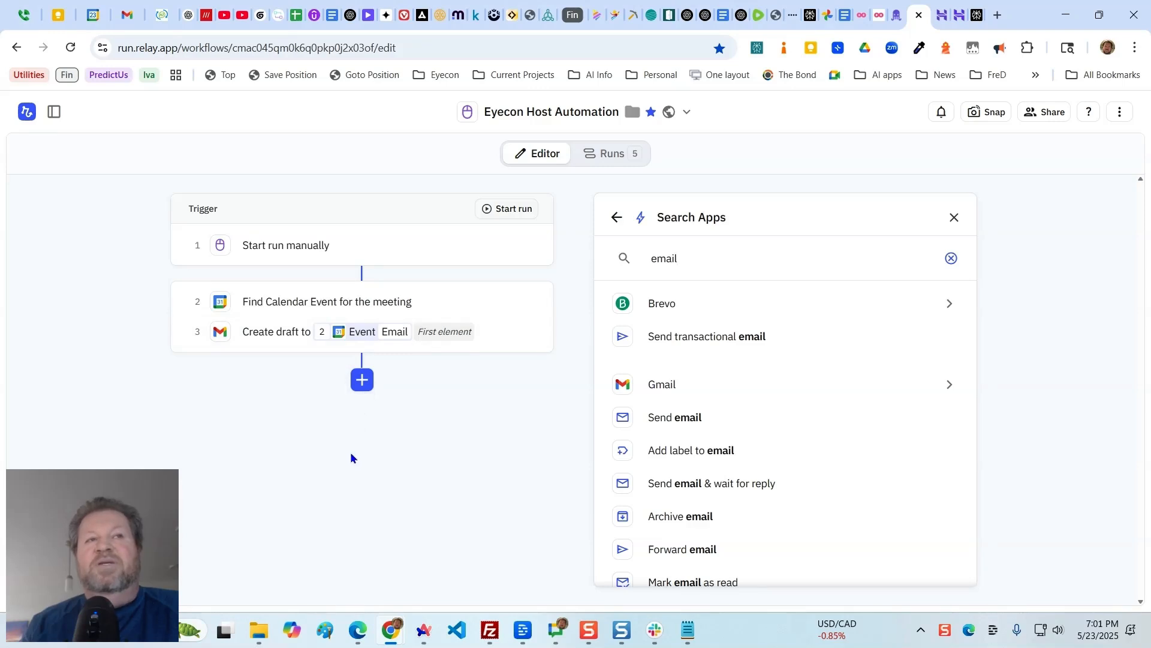
mouse_move(362, 317)
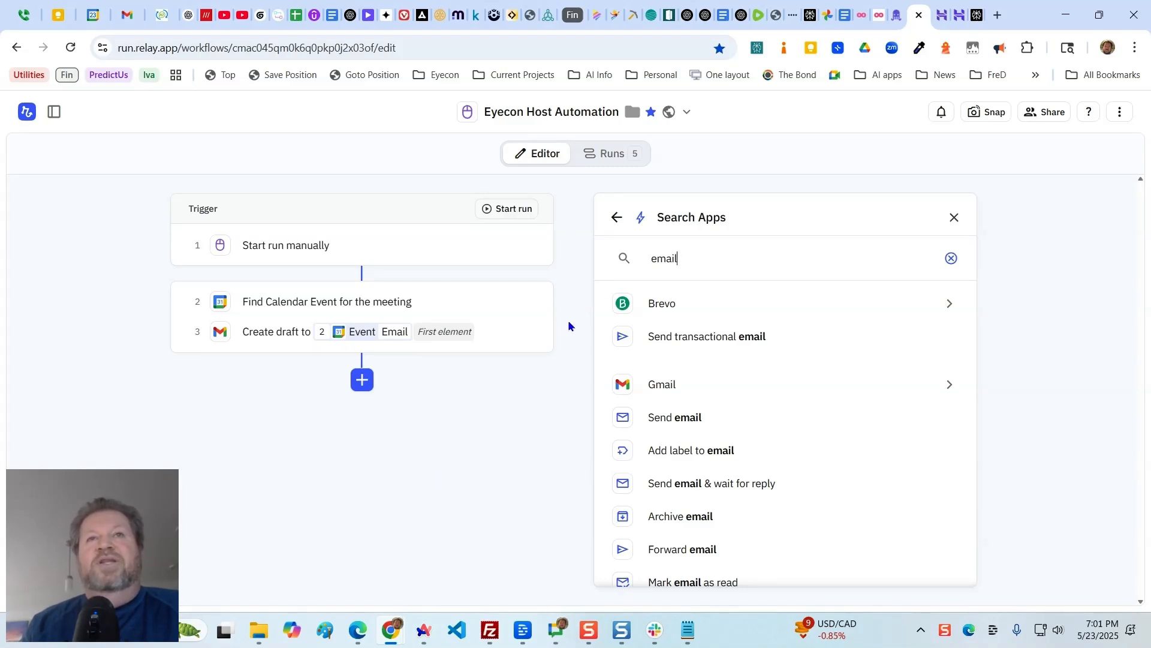
left_click(617, 217)
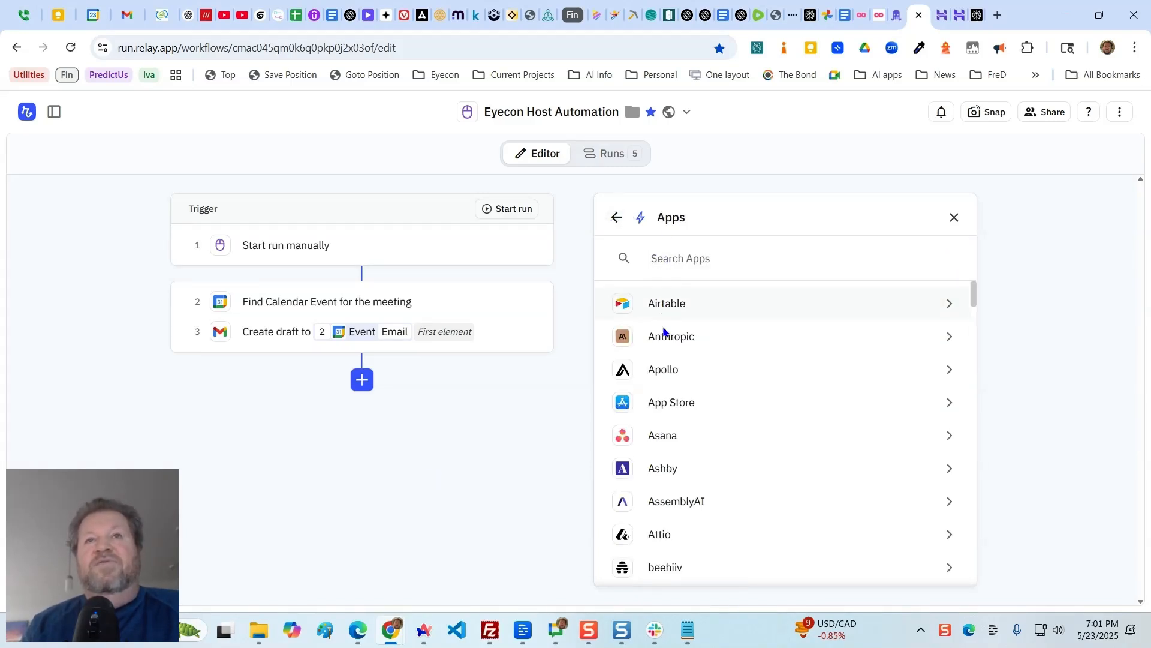
- Leave the app list, review the text, audio and image actions in the AI step category, and return to the step categories
left_click(617, 217)
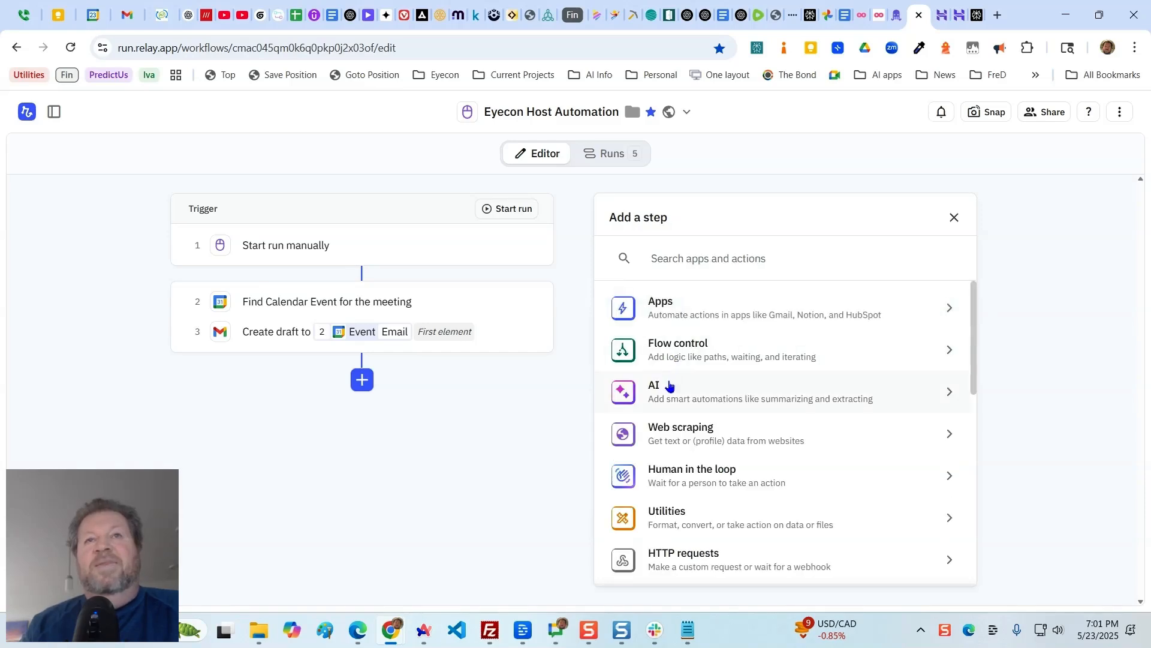
left_click(669, 384)
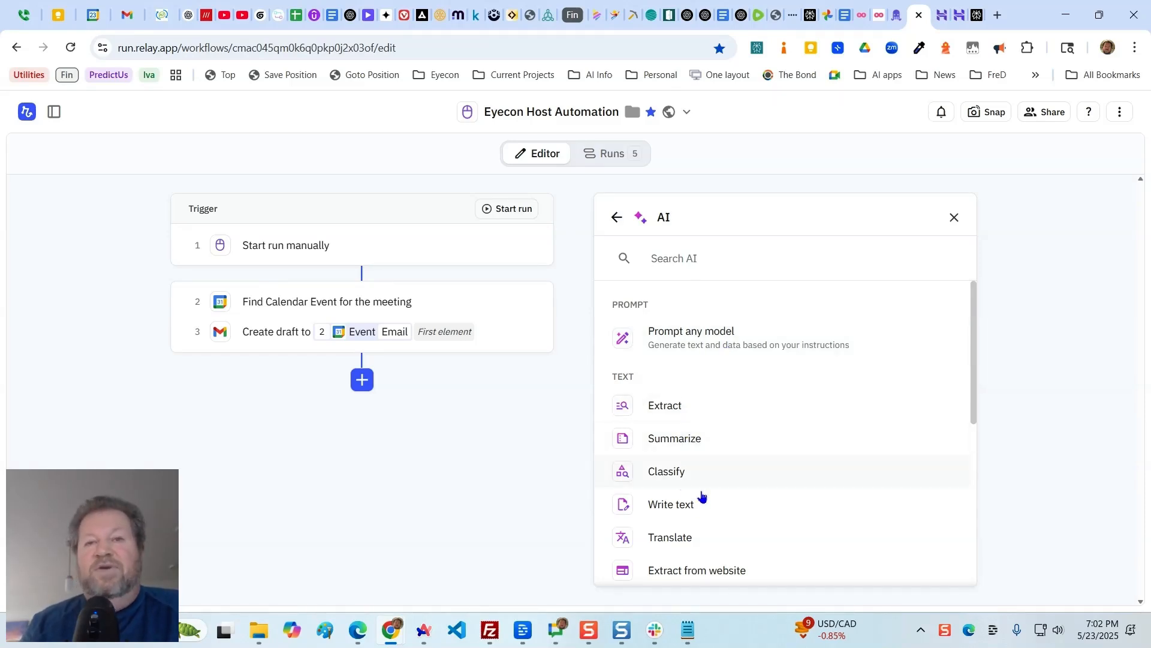
scroll(722, 514, "down", 5)
scroll(717, 442, "up", 3)
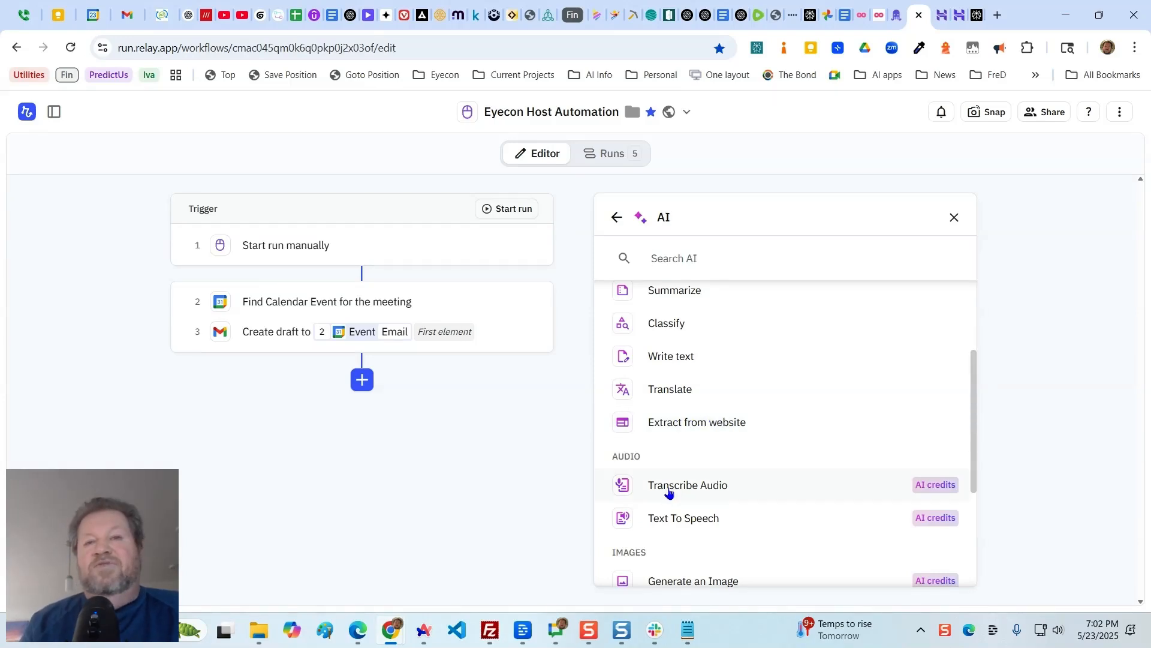
scroll(717, 534, "up", 1)
scroll(717, 529, "up", 5)
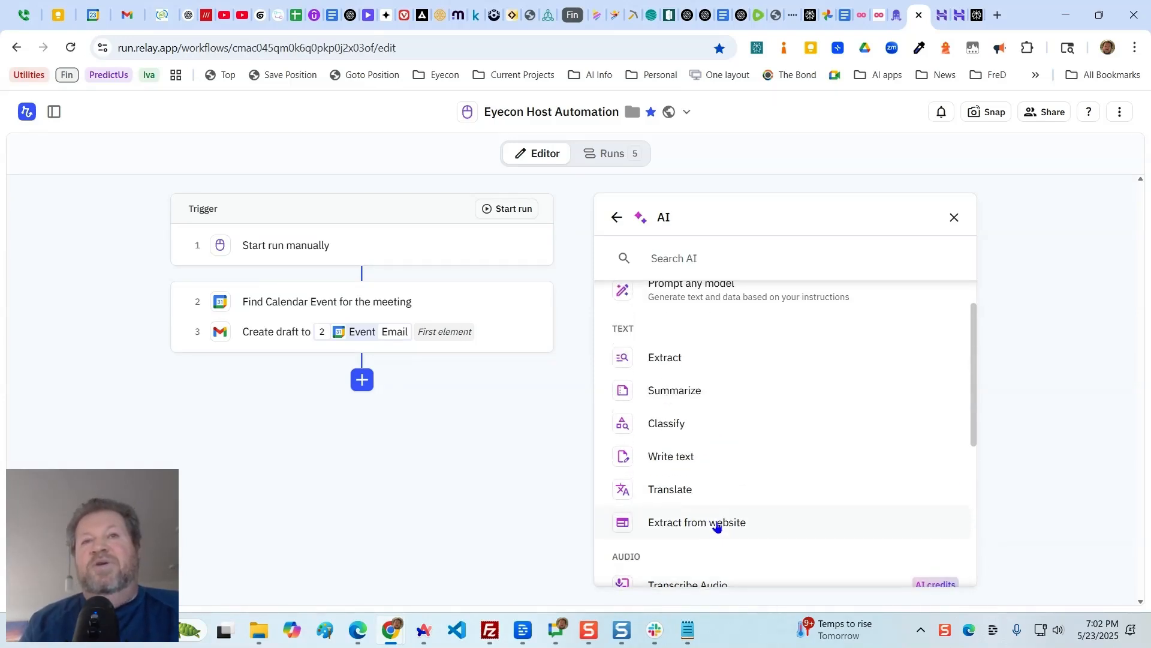
scroll(764, 444, "up", 1)
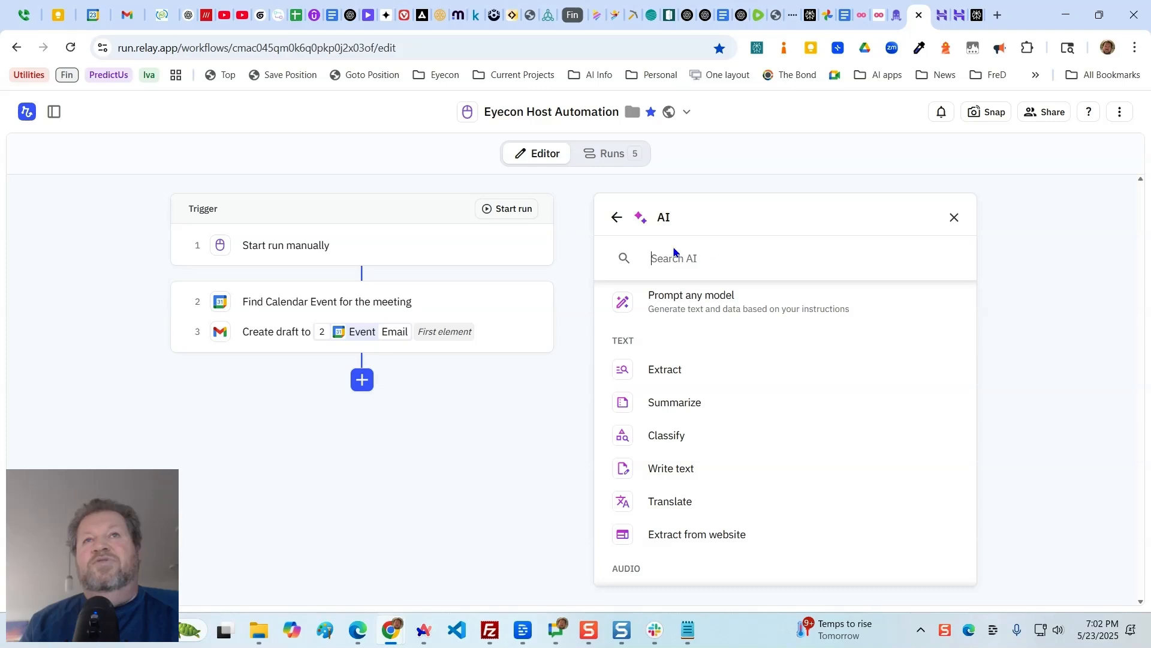
left_click(616, 218)
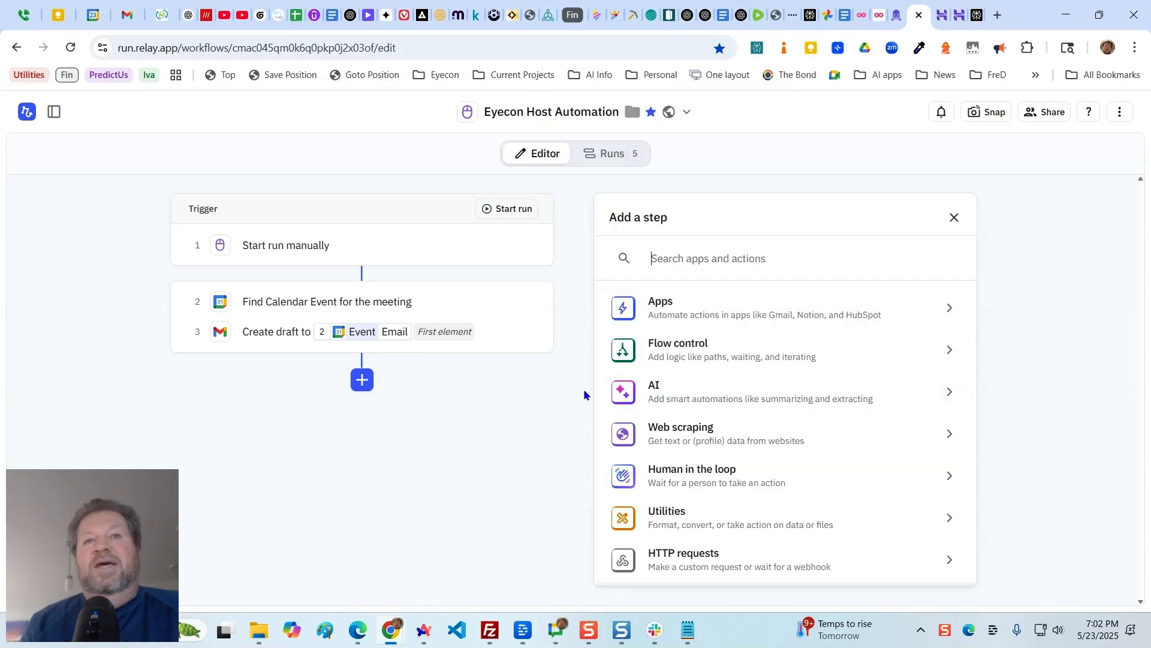